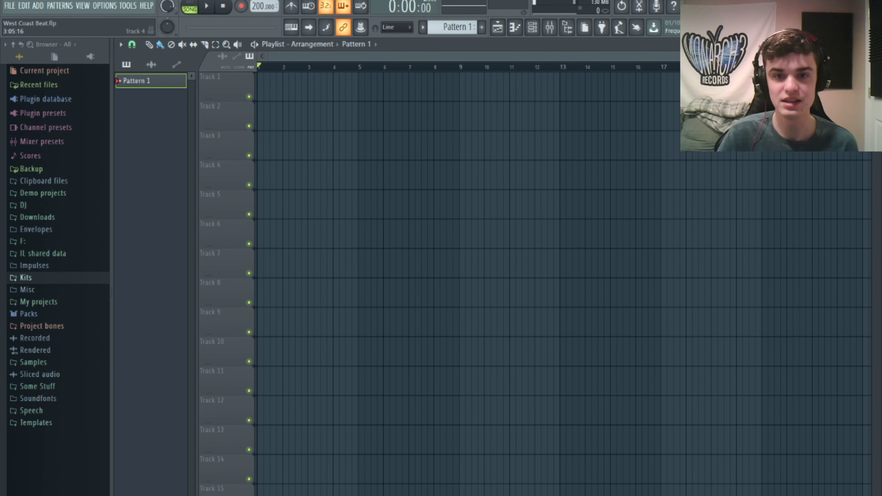
- Select the reFX Nexus channel and record an eight-bar melody into Pattern 1
{"action": "key", "text": "F6"}
{"action": "left_click", "coordinate": [243, 354]}
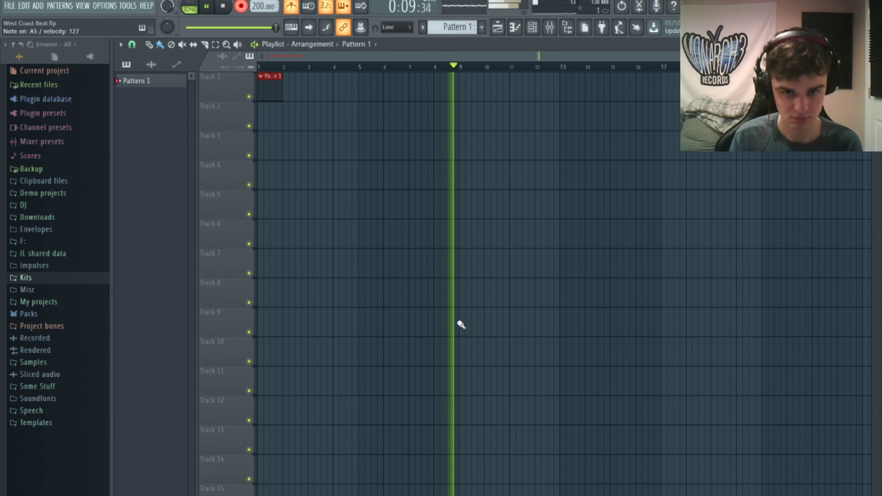
{"action": "key", "text": "space"}
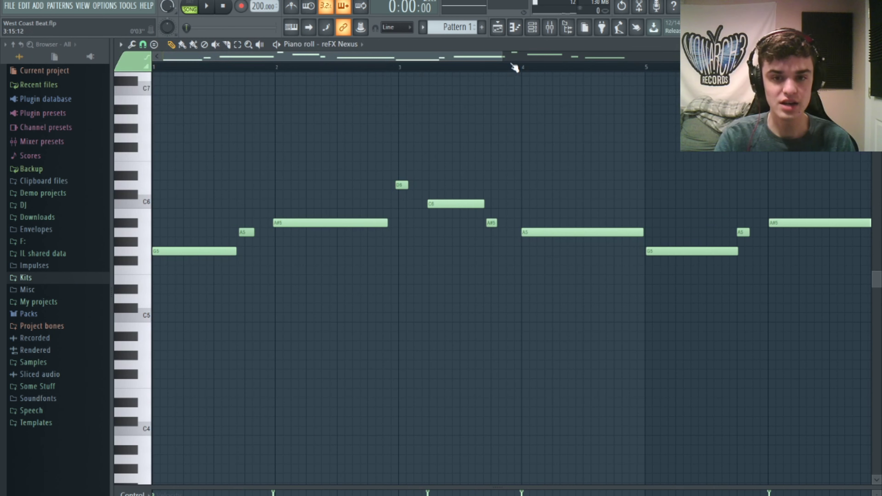
- Quantize the recorded reFX Nexus melody notes in the piano roll
{"action": "left_click_drag", "start_coordinate": [503, 56], "coordinate": [752, 75]}
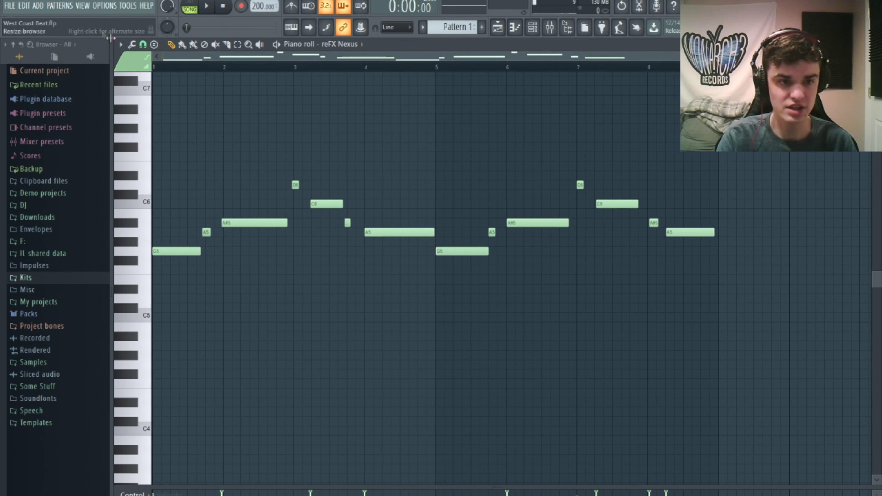
{"action": "left_click", "coordinate": [130, 45]}
{"action": "left_click", "coordinate": [163, 114]}
{"action": "left_click", "coordinate": [619, 348]}
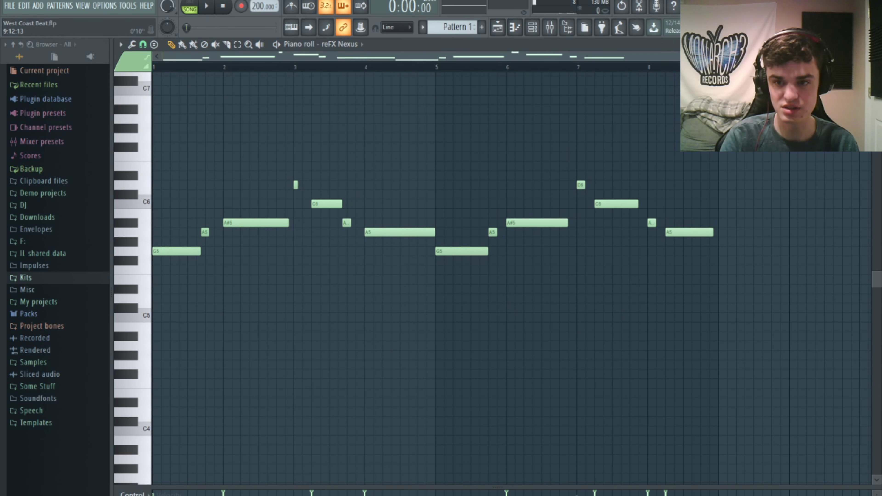
- Move the short A5 note in bar 1 and the short A#5 note in bar 3 slightly later onto the grid
{"action": "left_click_drag", "start_coordinate": [753, 57], "coordinate": [563, 58]}
{"action": "left_click_drag", "start_coordinate": [227, 235], "coordinate": [235, 238]}
{"action": "left_click_drag", "start_coordinate": [438, 222], "coordinate": [446, 222]}
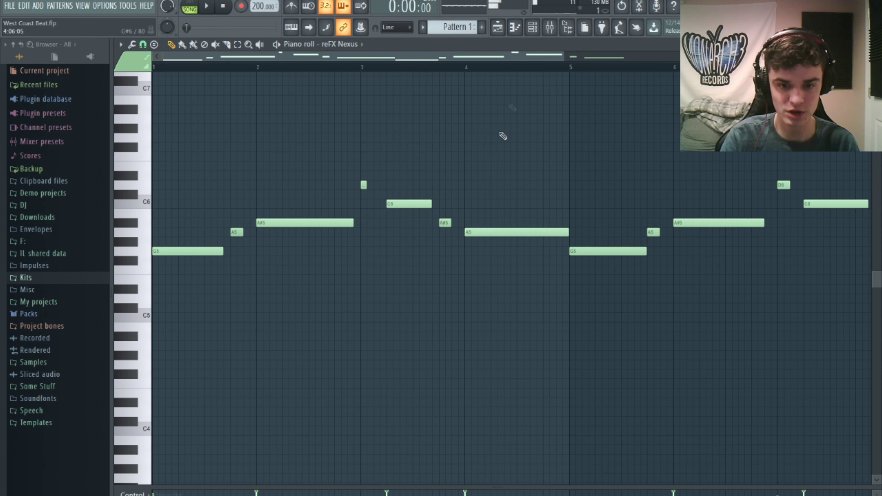
- Play back the whole eight-bar melody in the piano roll to check the note timing
{"action": "key", "text": "space"}
{"action": "left_click_drag", "start_coordinate": [483, 54], "coordinate": [561, 79]}
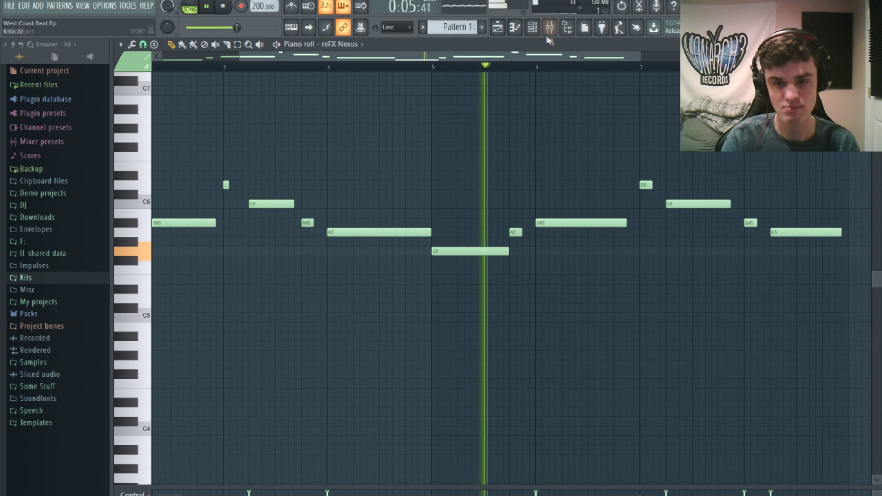
{"action": "left_click_drag", "start_coordinate": [532, 57], "coordinate": [677, 65]}
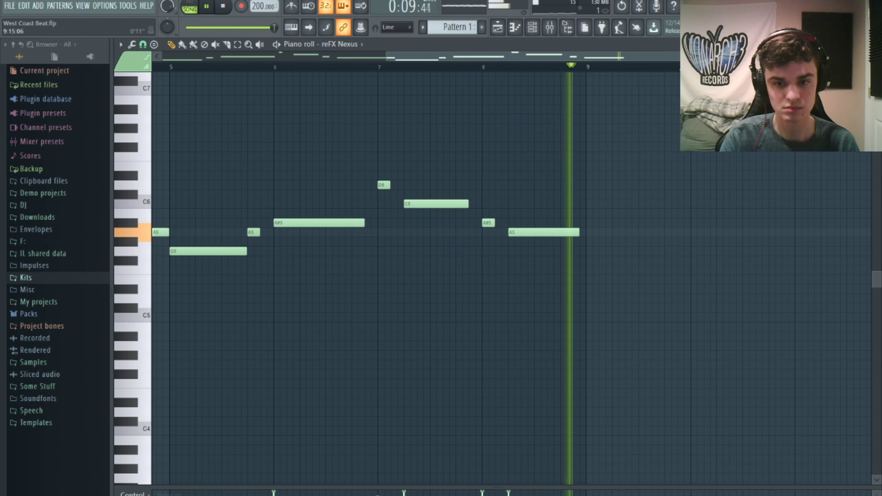
{"action": "key", "text": "space"}
{"action": "left_click_drag", "start_coordinate": [611, 61], "coordinate": [236, 81]}
{"action": "left_click_drag", "start_coordinate": [565, 56], "coordinate": [775, 83]}
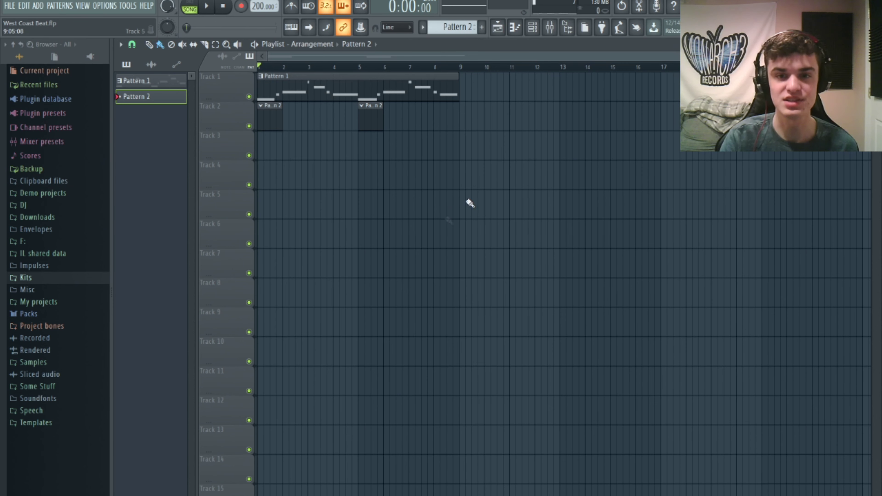
- Program Clap S hits in Pattern 2 on steps 9, 25, 41 and 57
{"action": "key", "text": "F6"}
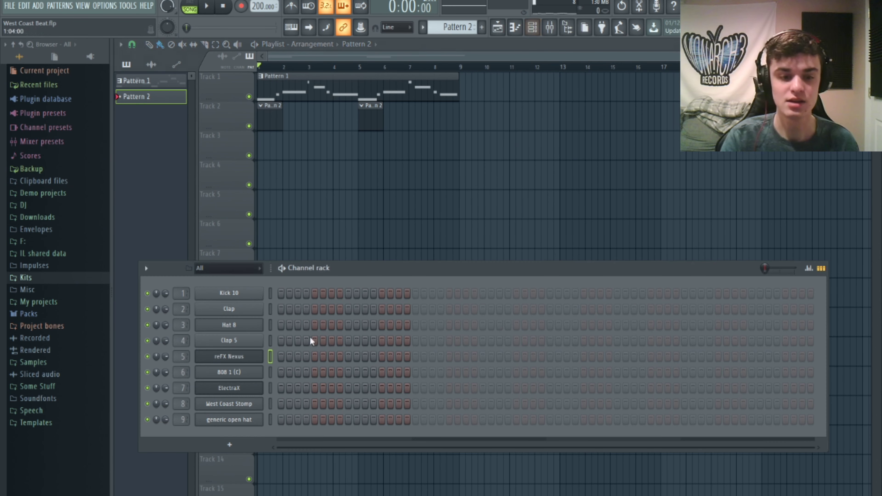
{"action": "left_click", "coordinate": [269, 341]}
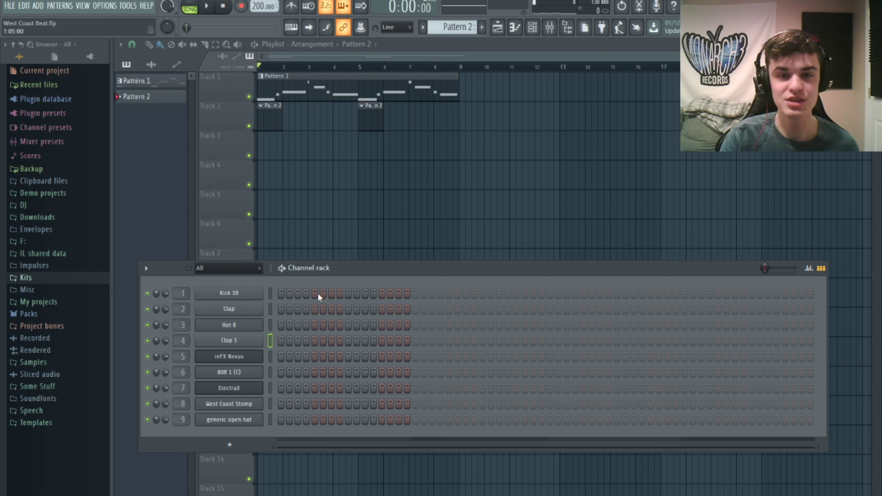
{"action": "left_click", "coordinate": [348, 341]}
{"action": "left_click", "coordinate": [482, 341]}
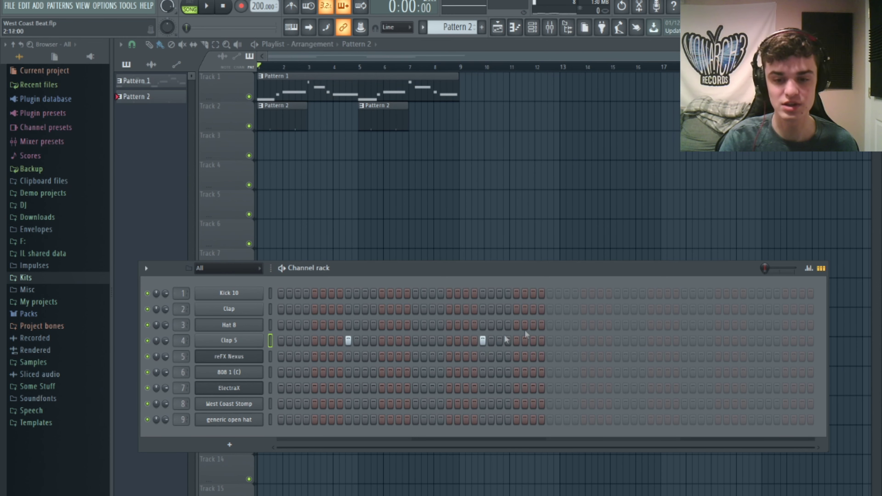
{"action": "left_click", "coordinate": [617, 340]}
{"action": "left_click", "coordinate": [754, 340]}
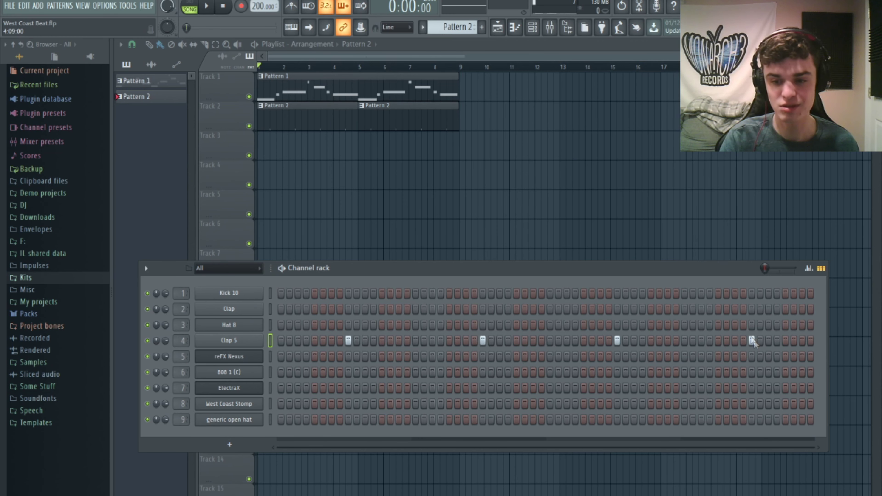
{"action": "key", "text": "F6"}
- Switch to a new Pattern 3 and play back the melody together with the claps
{"action": "left_click_drag", "start_coordinate": [449, 33], "coordinate": [451, 29]}
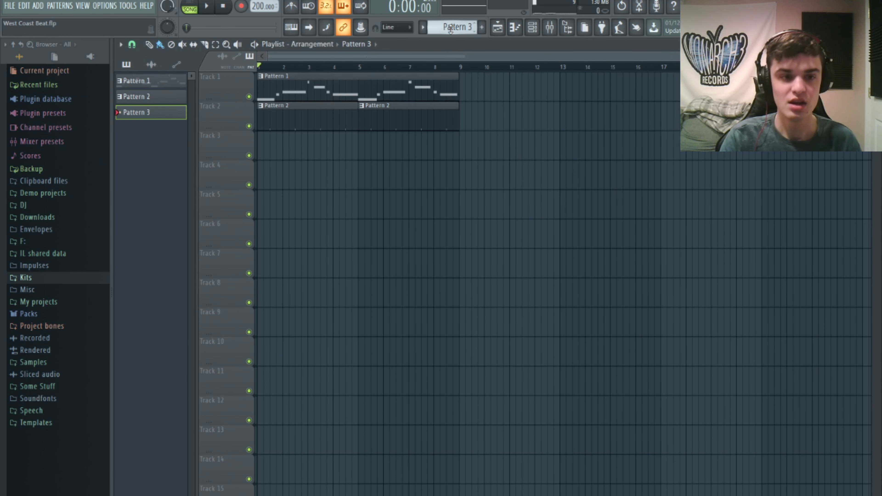
{"action": "key", "text": "space"}
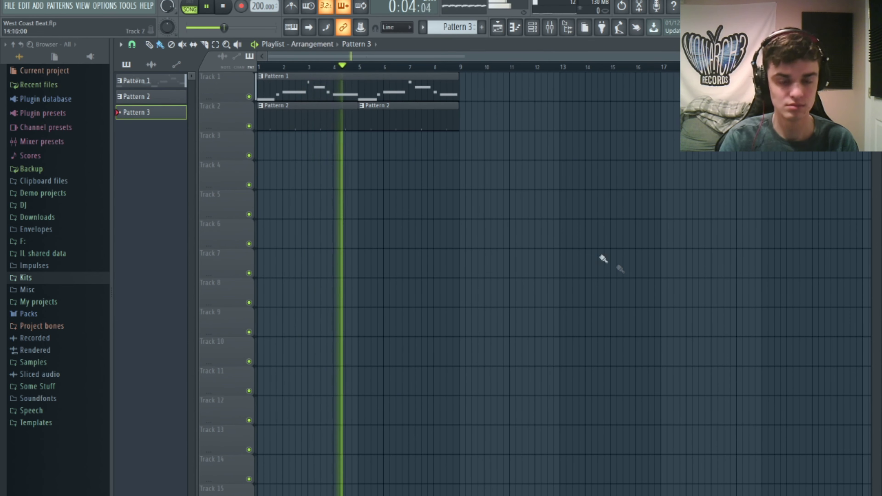
{"action": "key", "text": "space"}
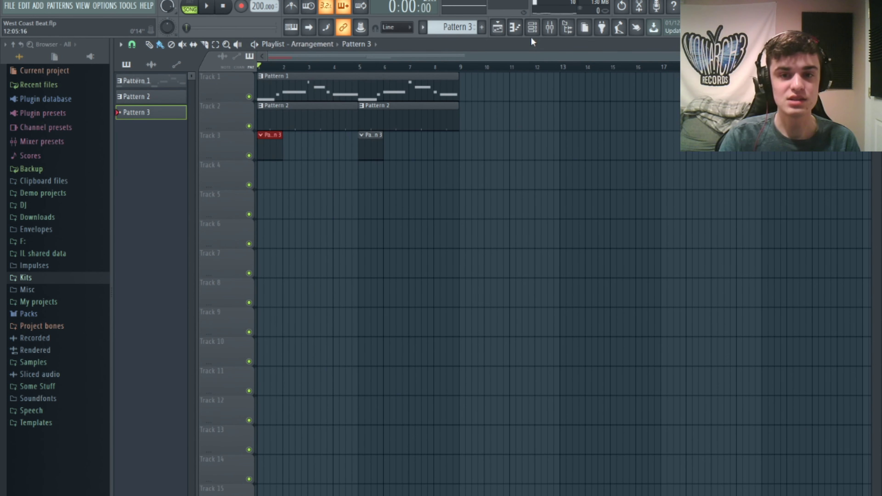
- Fill Hat 8 in Pattern 3 with a hit every four steps across all 64 steps, and play back the arrangement
{"action": "left_click", "coordinate": [532, 28]}
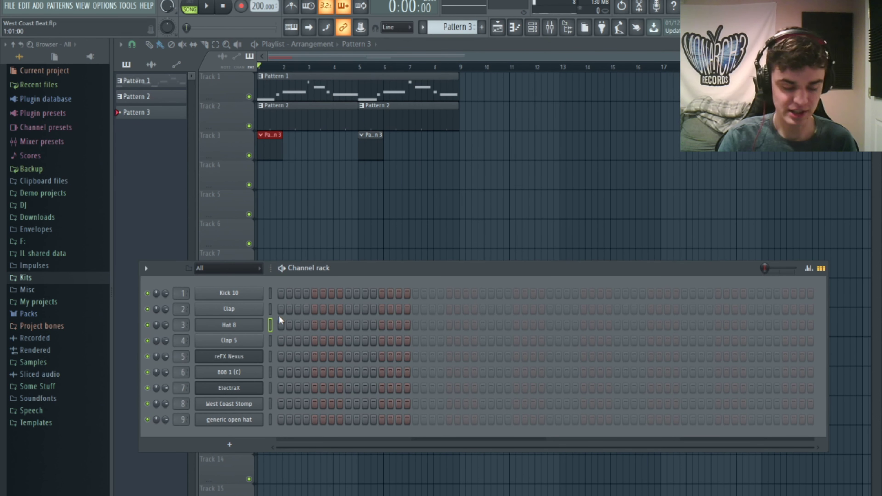
{"action": "left_click", "coordinate": [785, 324]}
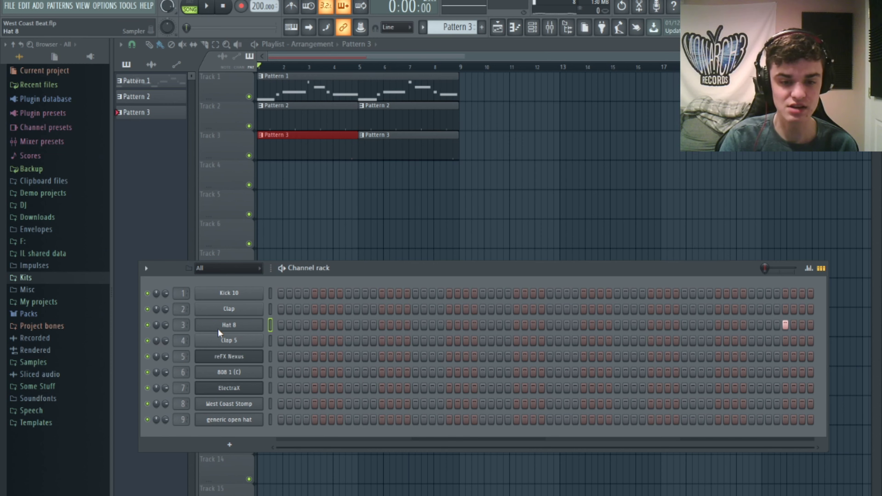
{"action": "left_click", "coordinate": [423, 371]}
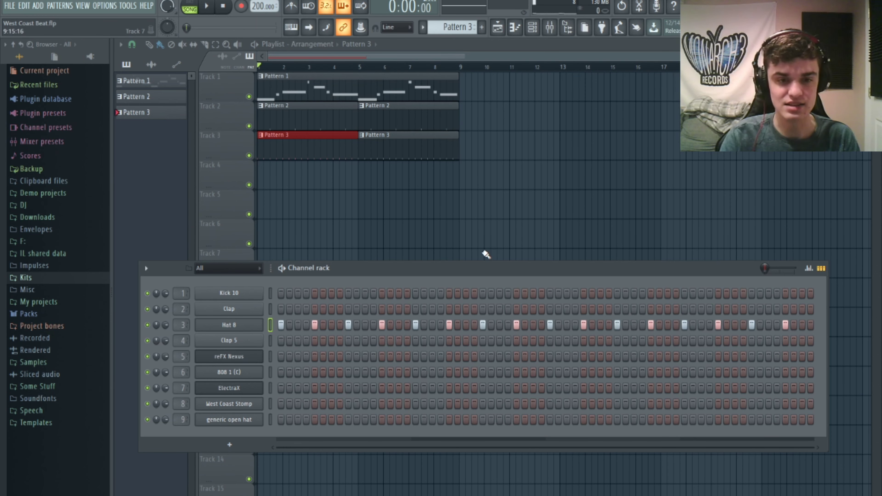
{"action": "key", "text": "F6"}
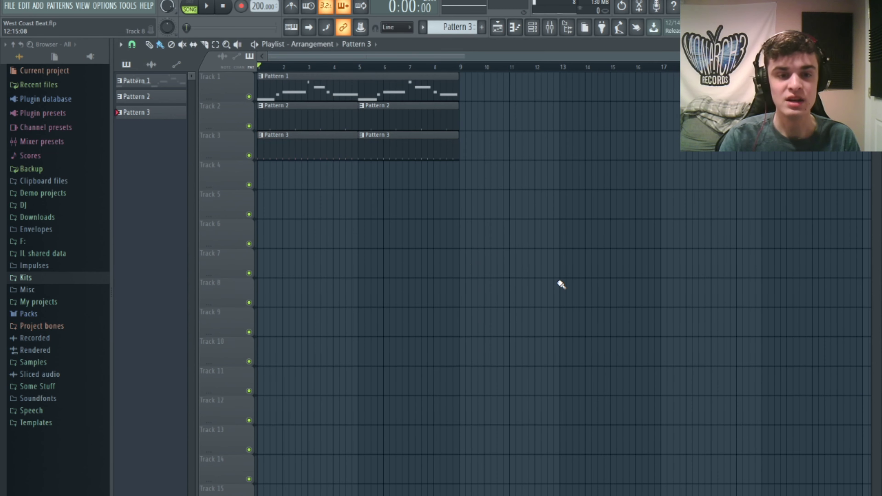
{"action": "key", "text": "space"}
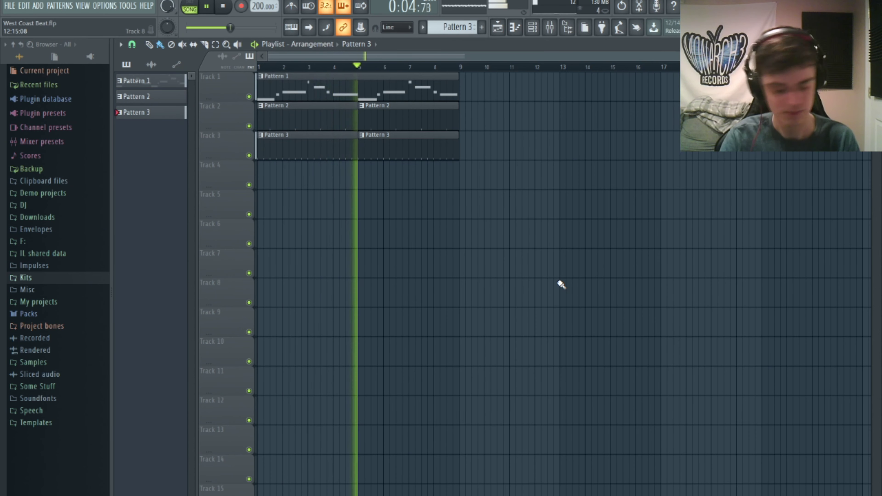
{"action": "key", "text": "space"}
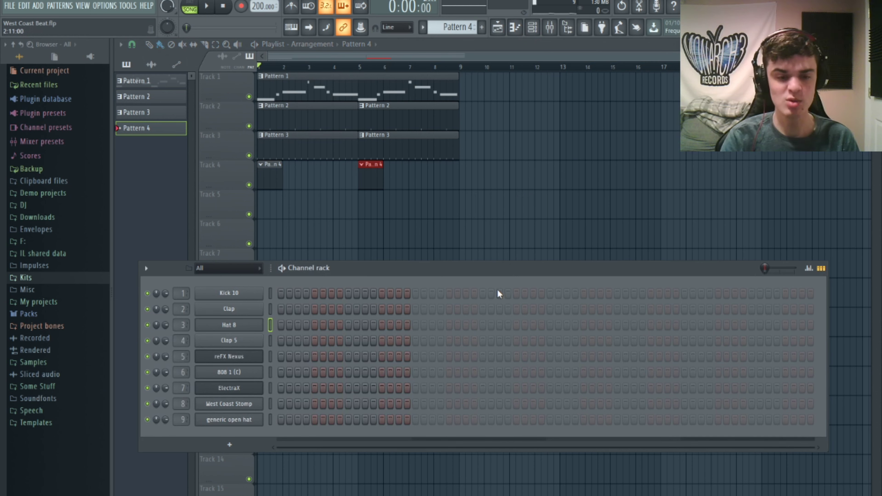
- Program Kick 10 hits in Pattern 4 on steps 1, 13, 21, 33, 45, 53 and 59, and play back the beat
{"action": "left_click", "coordinate": [281, 293]}
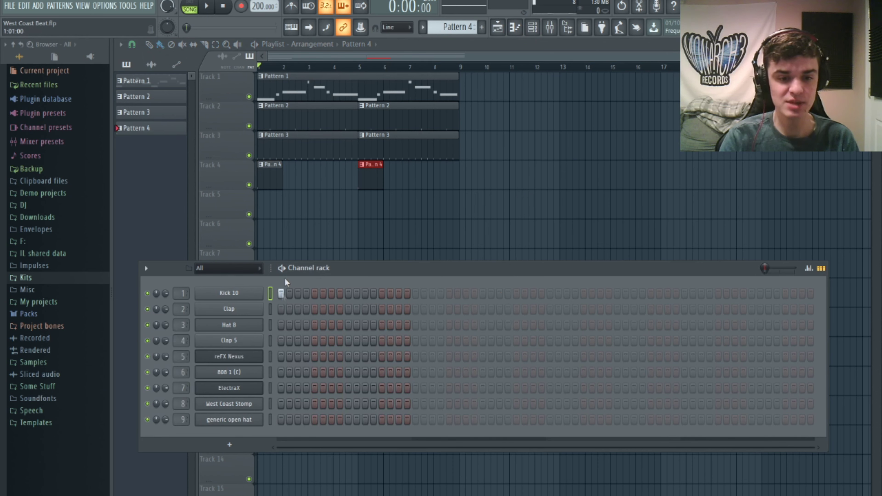
{"action": "left_click", "coordinate": [381, 293]}
{"action": "left_click", "coordinate": [449, 293]}
{"action": "left_click", "coordinate": [550, 294]}
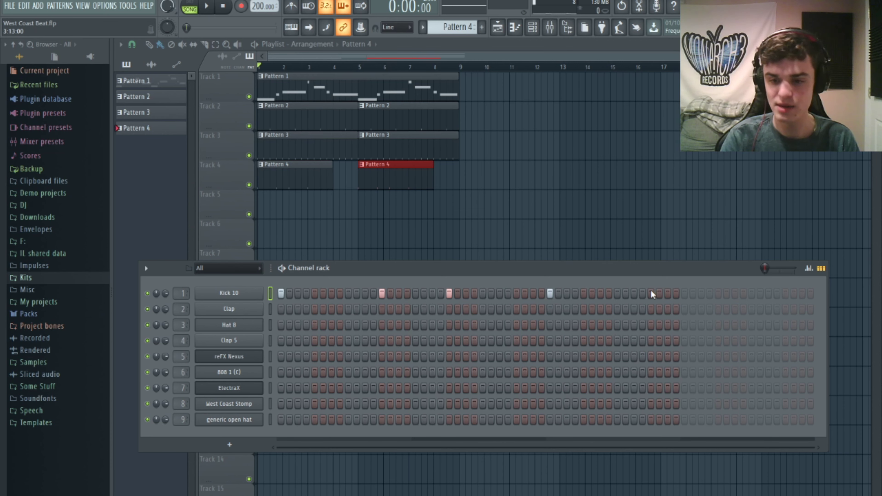
{"action": "left_click", "coordinate": [709, 293]}
{"action": "left_click", "coordinate": [718, 293]}
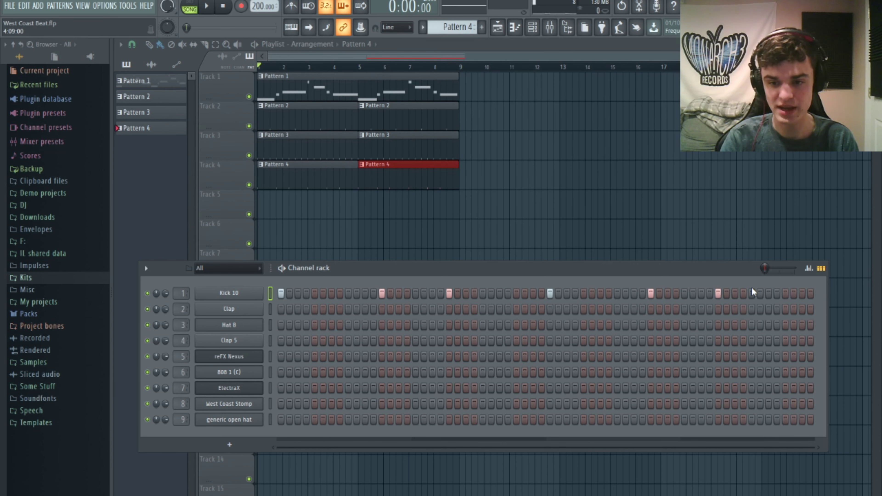
{"action": "left_click", "coordinate": [769, 293]}
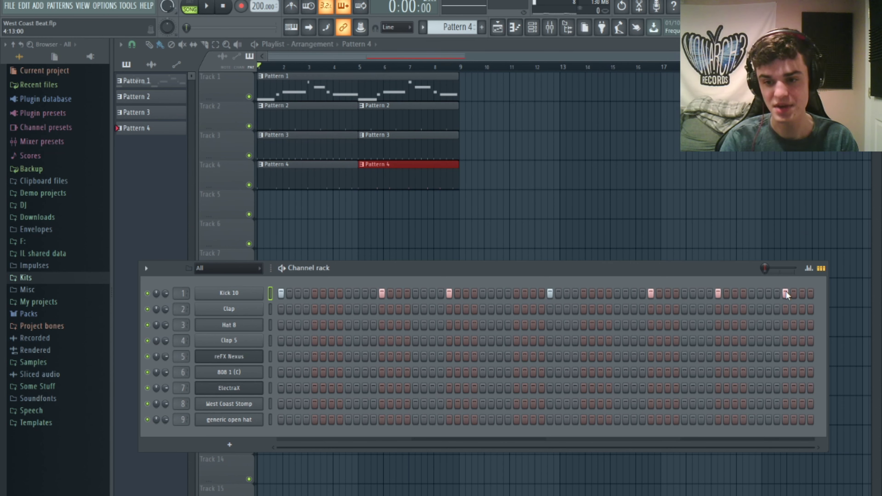
{"action": "left_click", "coordinate": [777, 294]}
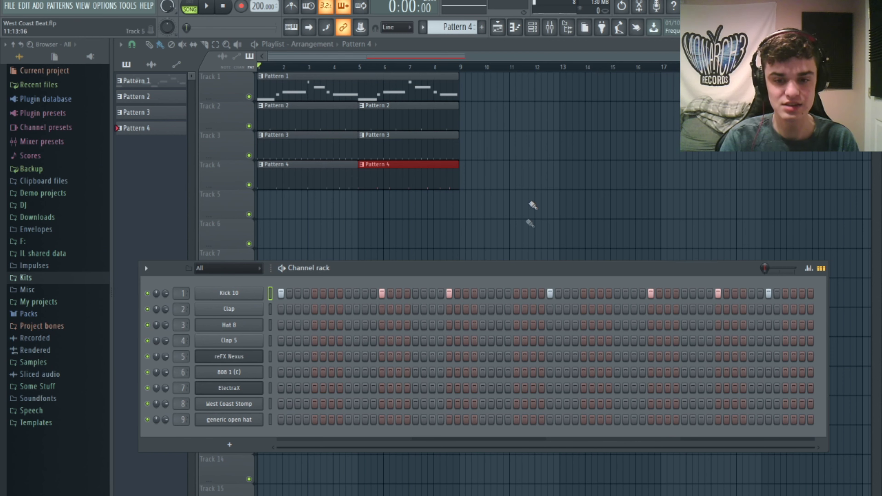
{"action": "key", "text": "space"}
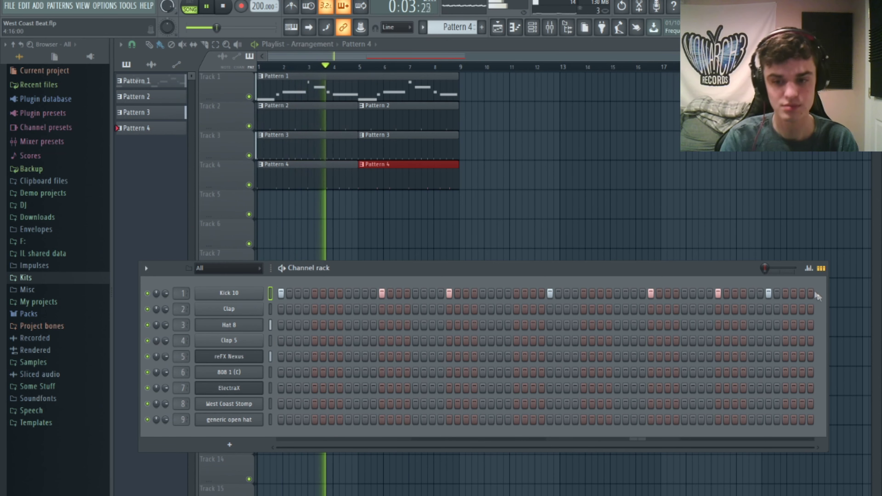
{"action": "key", "text": "space"}
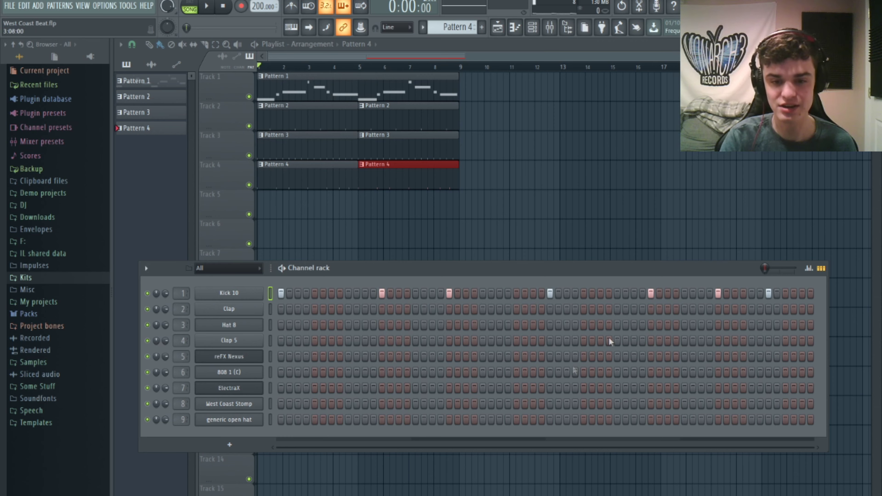
- Open Pattern 1 in the piano roll and switch it to the 808 1 (C) channel
{"action": "double_click", "coordinate": [393, 91]}
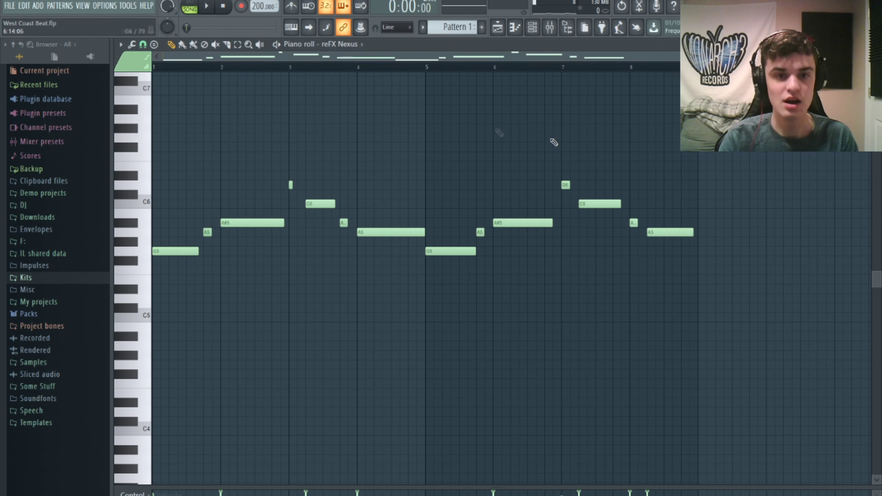
{"action": "left_click", "coordinate": [357, 117]}
{"action": "left_click", "coordinate": [531, 33]}
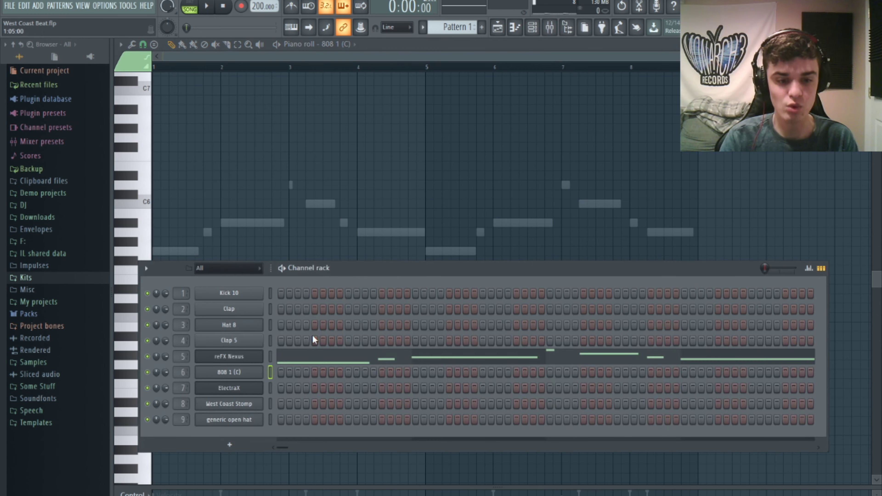
{"action": "key", "text": "F6"}
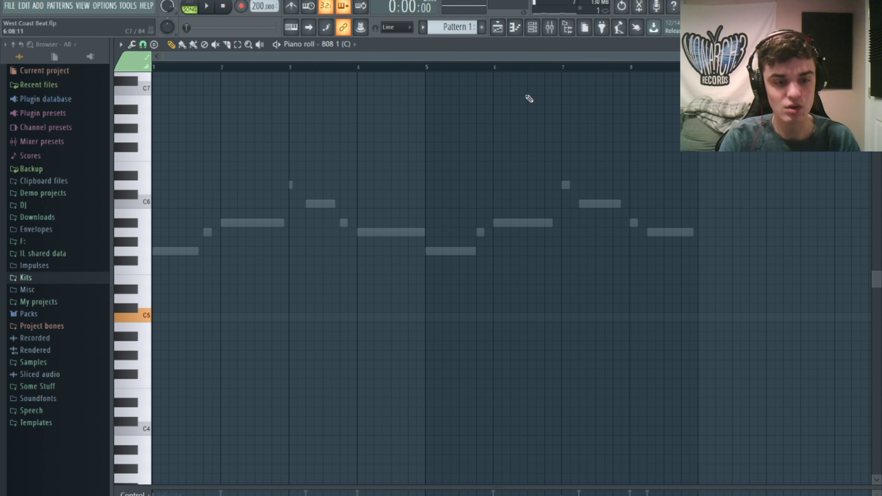
{"action": "key", "text": "F6"}
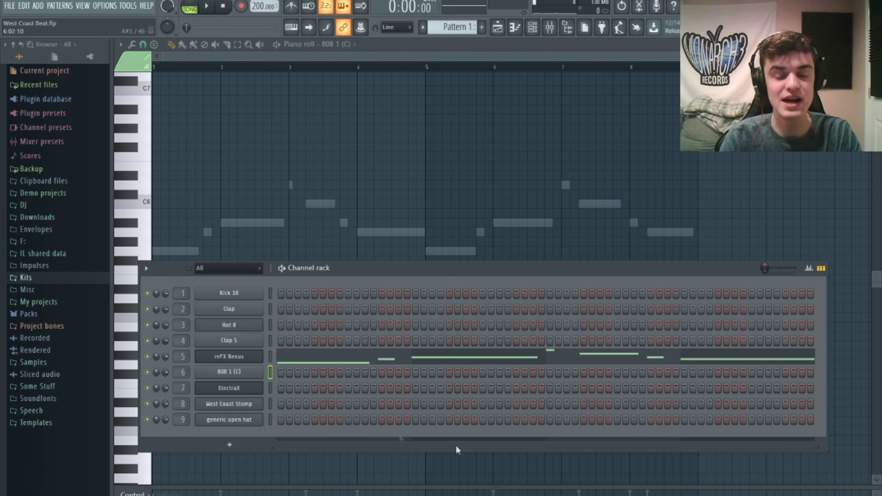
- Set the 808 1 (C) channel's group to Cut 2 and By 2 in its miscellaneous settings
{"action": "left_click", "coordinate": [244, 376]}
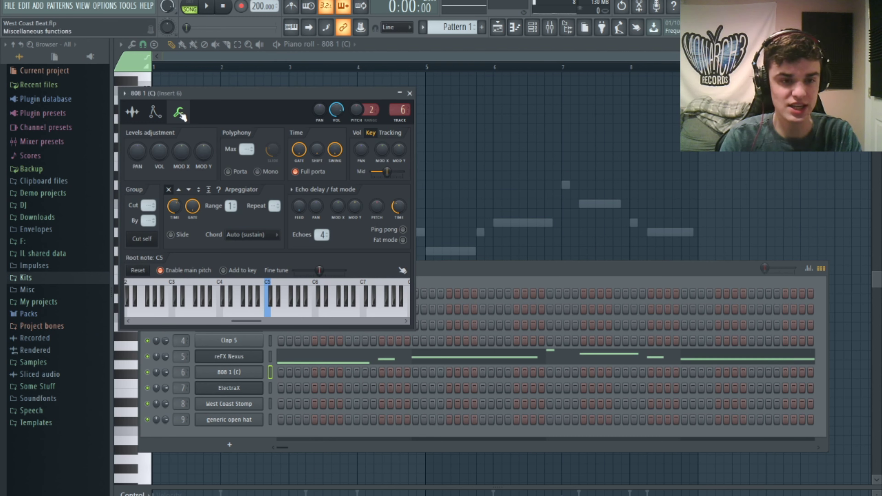
{"action": "left_click", "coordinate": [132, 112]}
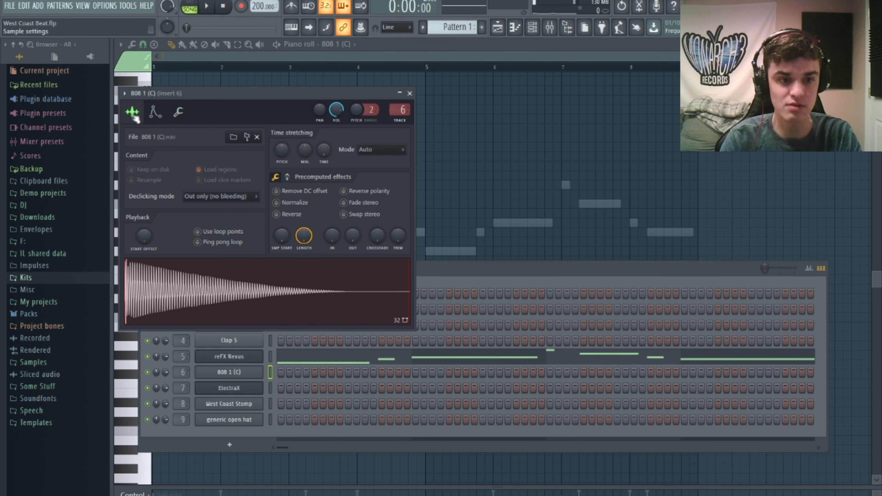
{"action": "left_click", "coordinate": [178, 112]}
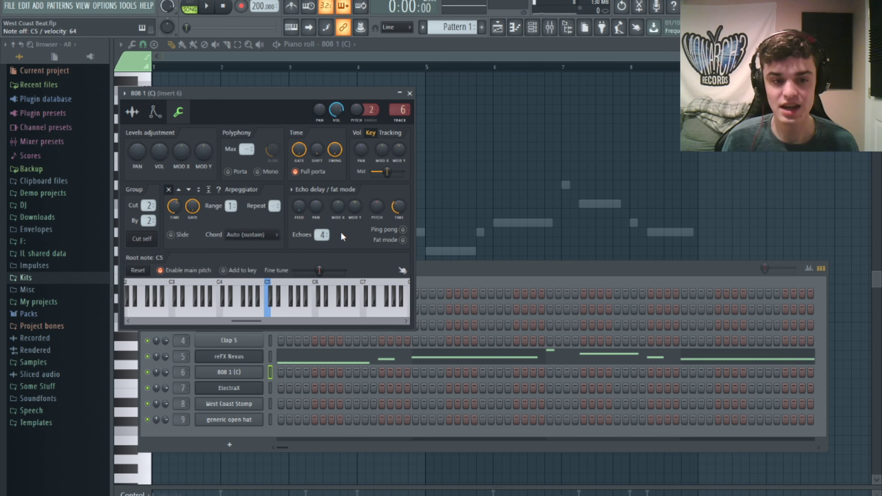
- Leave the 808 1 (C) channel settings and place short 808 notes in Pattern 1: two G5 in bar 1 and two A#5 in bar 2
{"action": "left_click", "coordinate": [462, 232]}
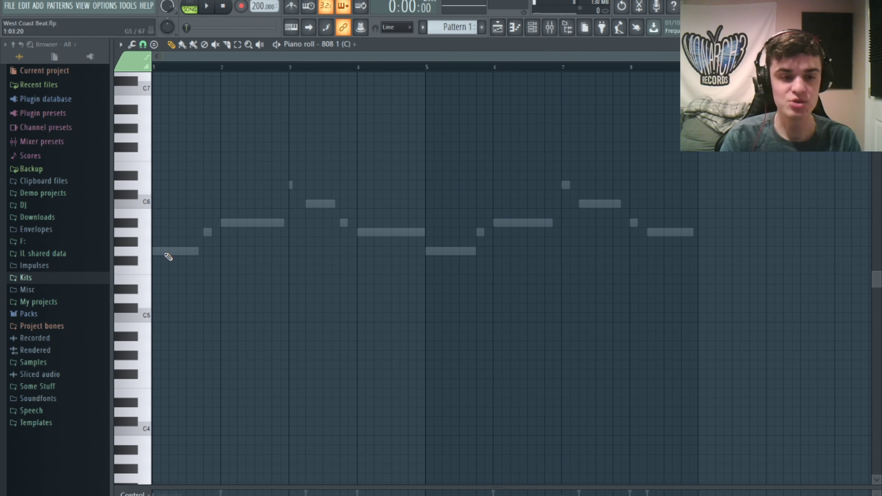
{"action": "left_click", "coordinate": [156, 252]}
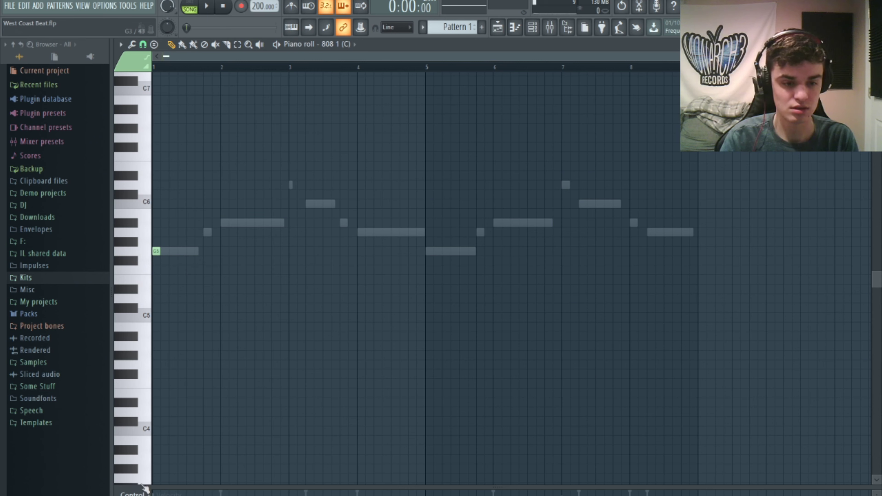
{"action": "key", "text": "space"}
{"action": "left_click", "coordinate": [205, 253]}
{"action": "key", "text": "space"}
{"action": "key", "text": "space"}
{"action": "left_click", "coordinate": [242, 223]}
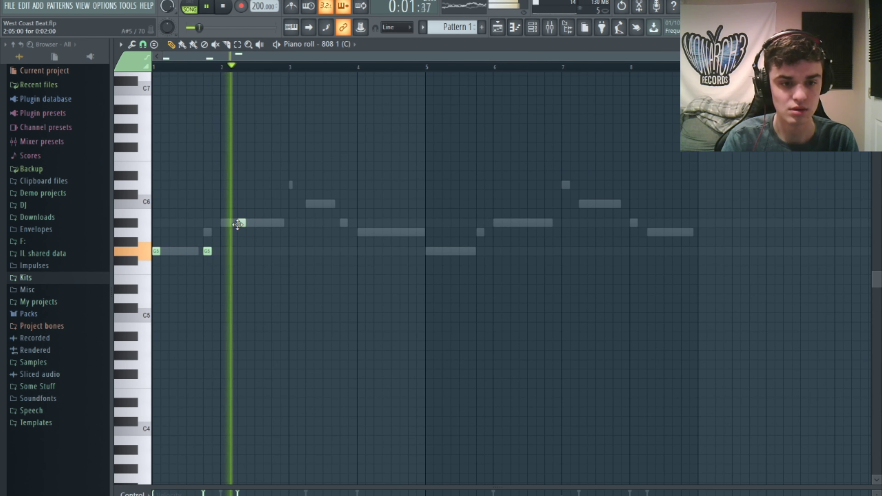
{"action": "left_click", "coordinate": [264, 225]}
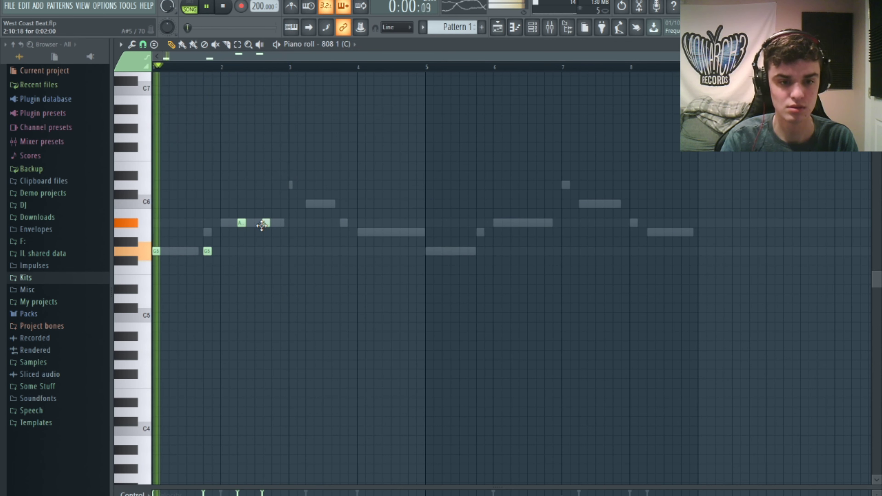
- Add 808 notes in bars 3 and 4: C6 at the start of bar 3, A#5 near its end, and two A5 in bar 4
{"action": "left_click", "coordinate": [291, 185]}
{"action": "left_click_drag", "start_coordinate": [287, 187], "coordinate": [303, 205]}
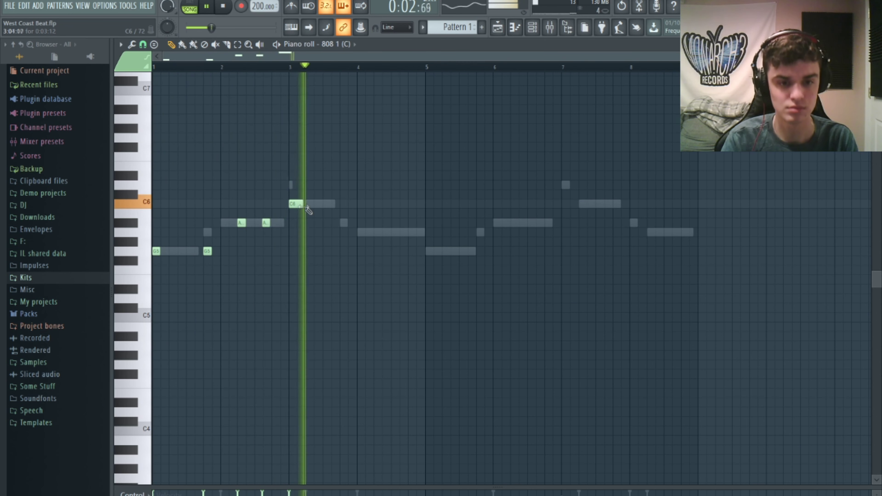
{"action": "left_click", "coordinate": [339, 222]}
{"action": "key", "text": "space"}
{"action": "left_click_drag", "start_coordinate": [339, 227], "coordinate": [400, 238]}
{"action": "key", "text": "space"}
{"action": "left_click", "coordinate": [409, 238]}
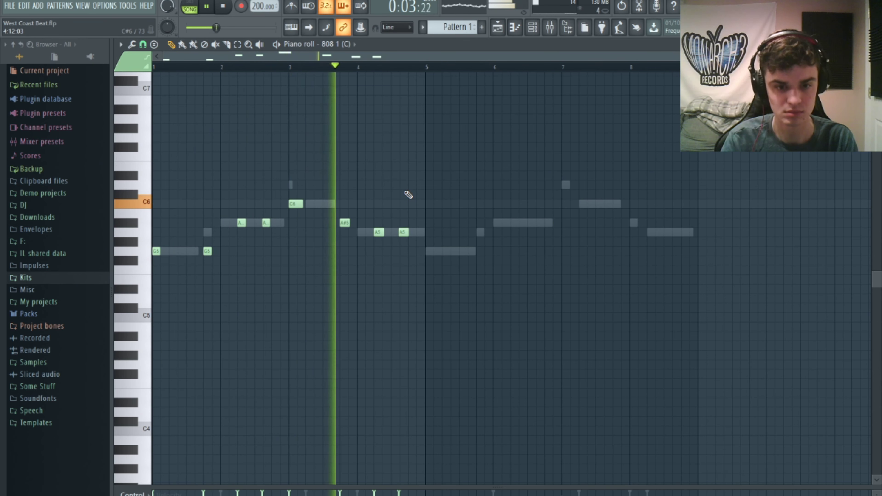
{"action": "key", "text": "space"}
- Quantize the 808 notes in the piano roll
{"action": "left_click", "coordinate": [134, 45]}
{"action": "left_click", "coordinate": [152, 117]}
{"action": "left_click", "coordinate": [618, 341]}
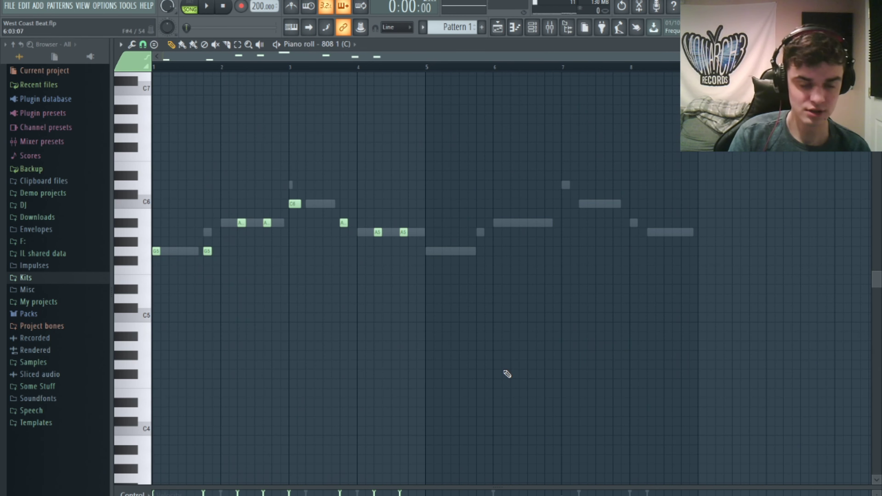
- Move the 808 notes from Pattern 1 into Pattern 5, and place Pattern 5 at bar 1 of track 5 in the playlist
{"action": "key", "text": "ctrl+a"}
{"action": "key", "text": "Delete"}
{"action": "left_click", "coordinate": [498, 30]}
{"action": "scroll", "coordinate": [450, 27], "scroll_direction": "down", "scroll_amount": 4}
{"action": "left_click", "coordinate": [367, 204]}
{"action": "left_click_drag", "start_coordinate": [367, 204], "coordinate": [266, 204]}
{"action": "left_click", "coordinate": [518, 33]}
{"action": "key", "text": "ctrl+v"}
{"action": "scroll", "coordinate": [491, 217], "scroll_direction": "up", "scroll_amount": 3}
- Duplicate all 808 notes in Pattern 5 so that the four-bar line repeats across bars 5 to 8
{"action": "key", "text": "ctrl+a"}
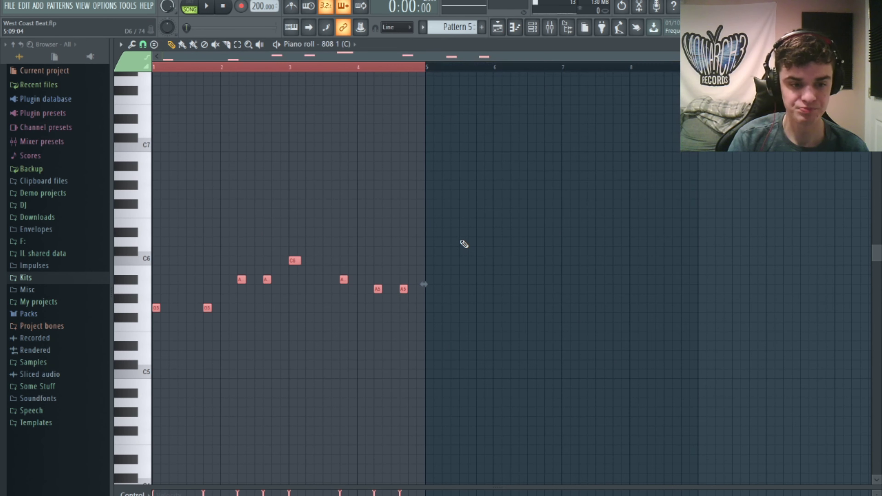
{"action": "key", "text": "ctrl+b"}
{"action": "left_click", "coordinate": [428, 68]}
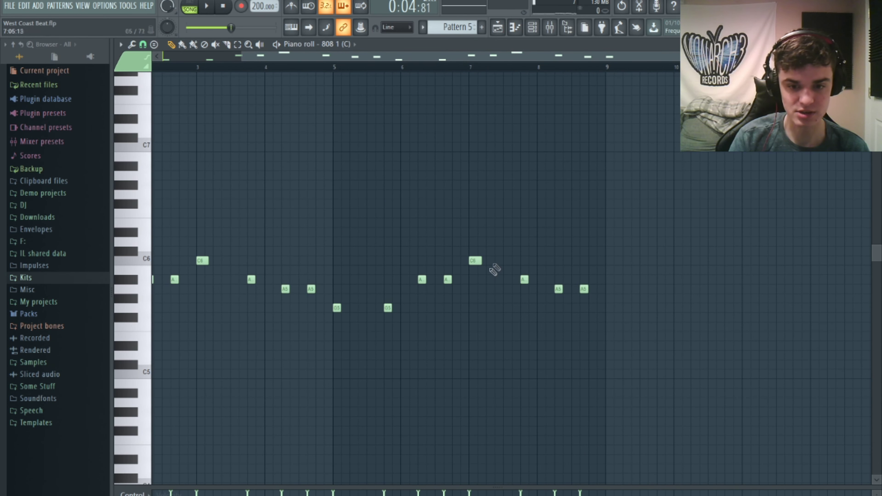
- Add a low 808 note after the C6 note in bar 7 of Pattern 5, and play back the arrangement
{"action": "left_click", "coordinate": [523, 279]}
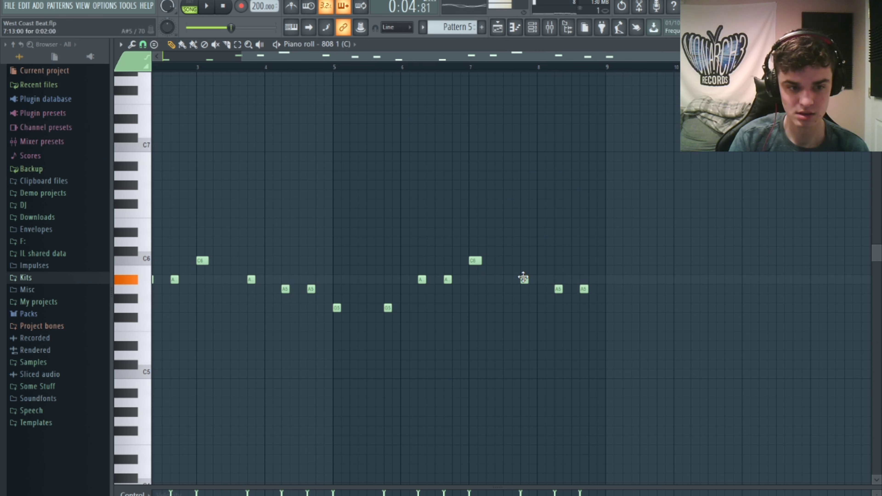
{"action": "left_click", "coordinate": [558, 288]}
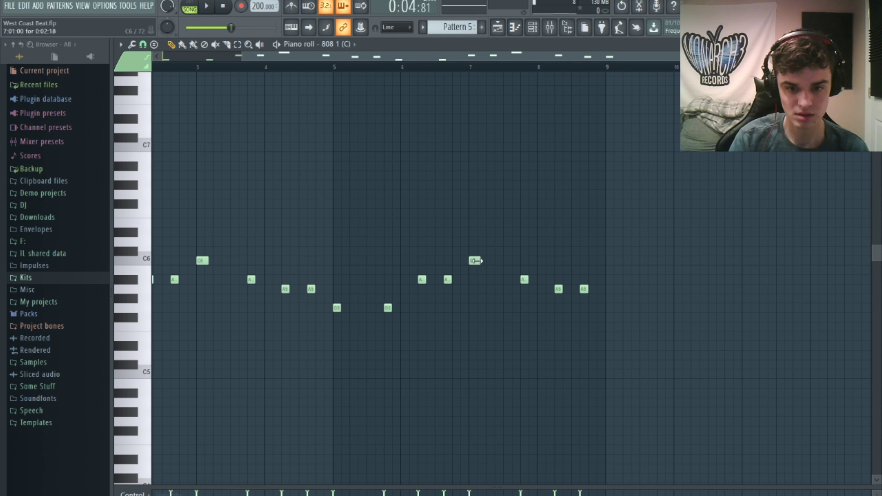
{"action": "left_click_drag", "start_coordinate": [504, 146], "coordinate": [496, 379]}
{"action": "left_click", "coordinate": [472, 66]}
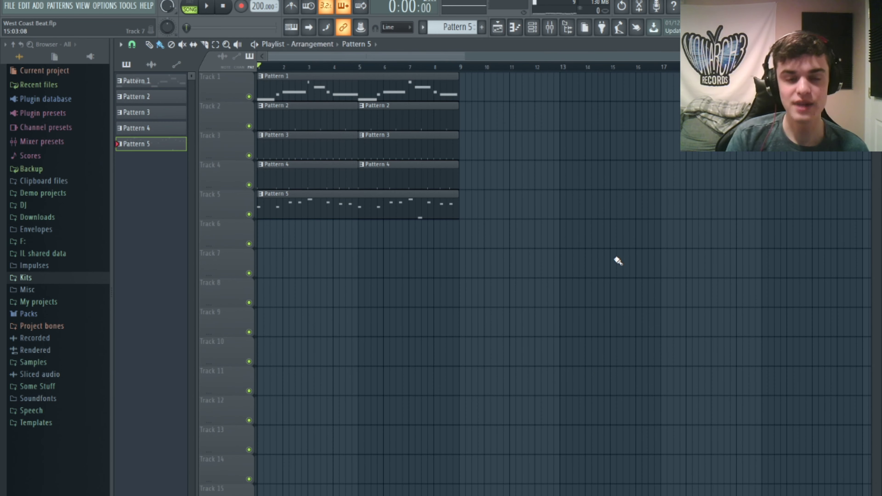
{"action": "key", "text": "space"}
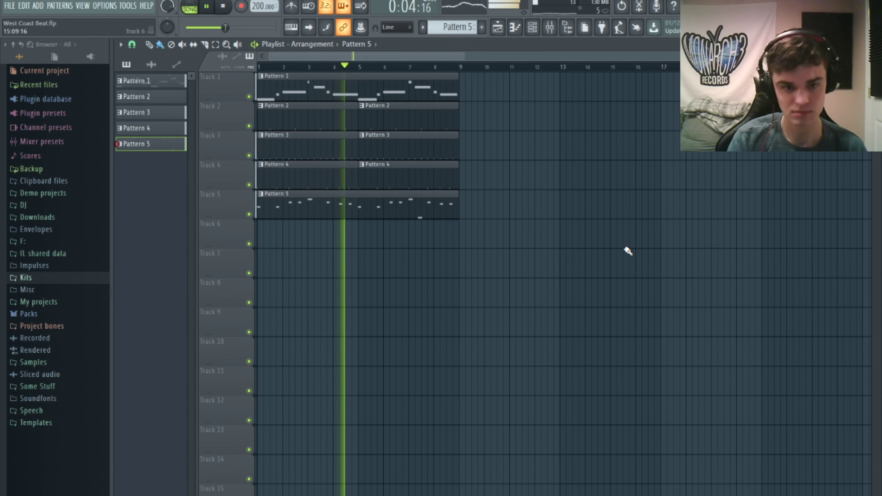
{"action": "key", "text": "space"}
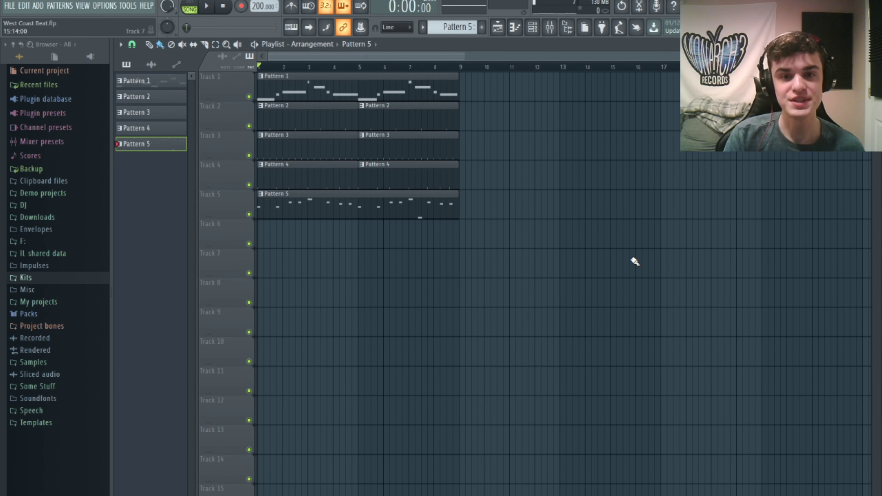
- Place a second Pattern 1 clip at bar 9 of track 1, and remove the misaligned Pattern 2 clip from track 2
{"action": "scroll", "coordinate": [456, 26], "scroll_direction": "up", "scroll_amount": 1}
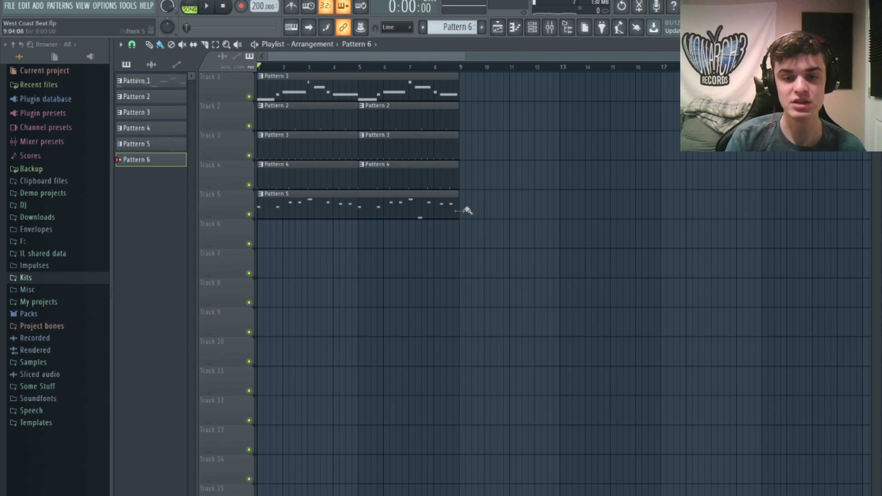
{"action": "left_click", "coordinate": [438, 82]}
{"action": "left_click", "coordinate": [465, 92]}
{"action": "left_click", "coordinate": [453, 108]}
{"action": "left_click", "coordinate": [467, 118]}
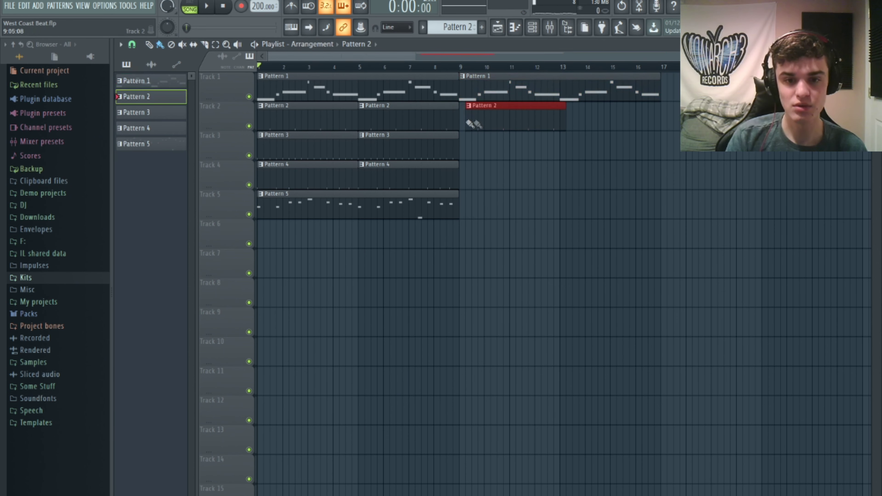
{"action": "right_click", "coordinate": [538, 118]}
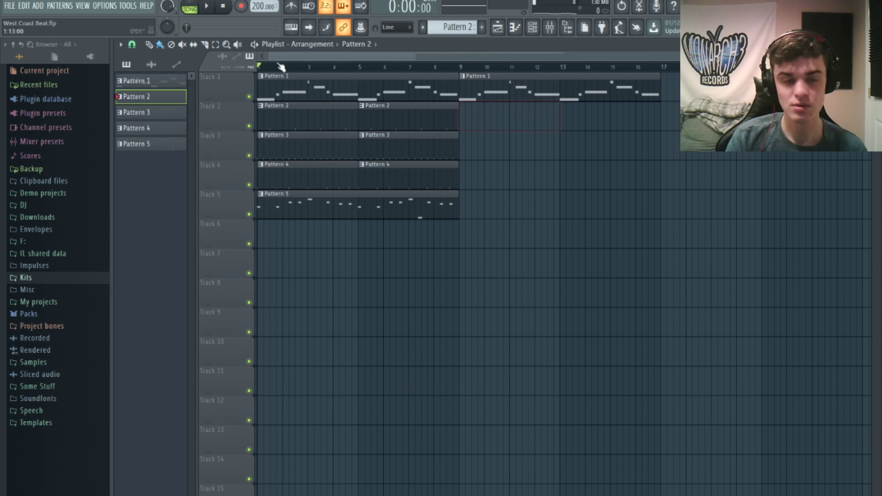
- Duplicate the Pattern 2, Pattern 3 and Pattern 4 clips so that they also fill bars 9 to 16
{"action": "left_click", "coordinate": [216, 45]}
{"action": "left_click_drag", "start_coordinate": [257, 102], "coordinate": [458, 189]}
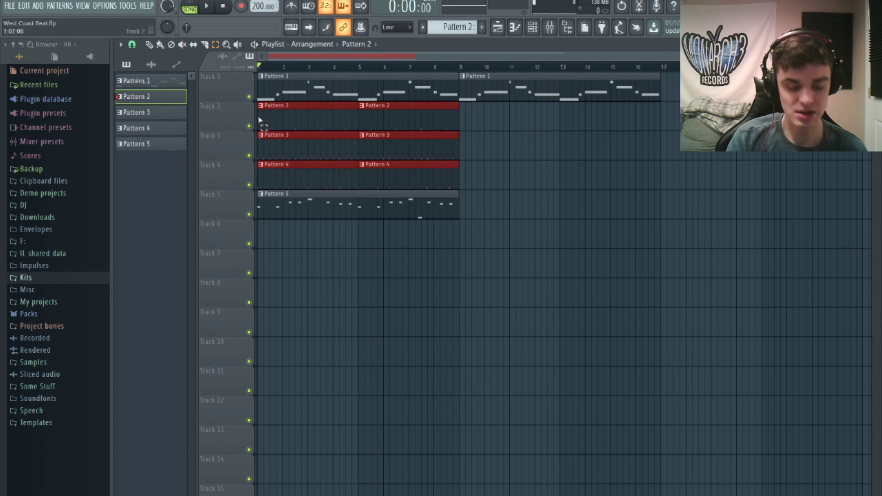
{"action": "key", "text": "ctrl+b"}
{"action": "left_click", "coordinate": [548, 331]}
- Place Pattern 6 at bar 9 of track 5 and give it a single short C5 note on 808 1 (C)
{"action": "scroll", "coordinate": [447, 27], "scroll_direction": "down", "scroll_amount": 3}
{"action": "scroll", "coordinate": [448, 26], "scroll_direction": "down", "scroll_amount": 1}
{"action": "left_click", "coordinate": [471, 205]}
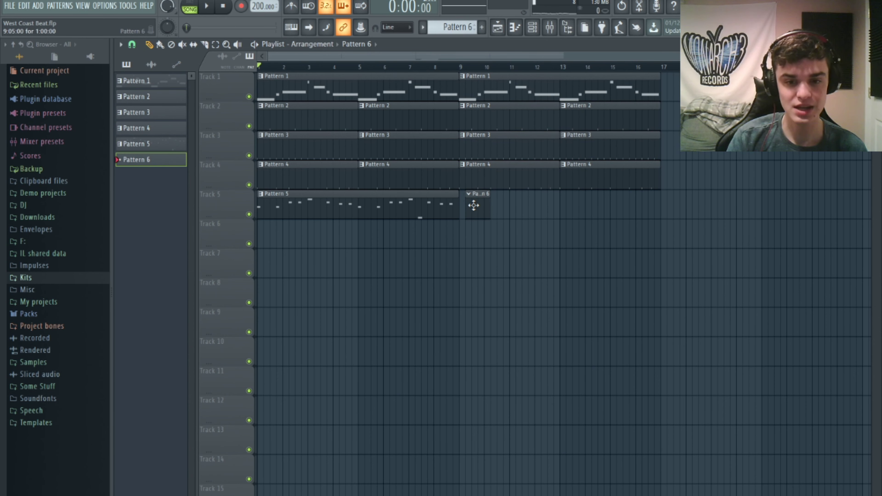
{"action": "left_click", "coordinate": [514, 27]}
{"action": "left_click_drag", "start_coordinate": [386, 57], "coordinate": [202, 57]}
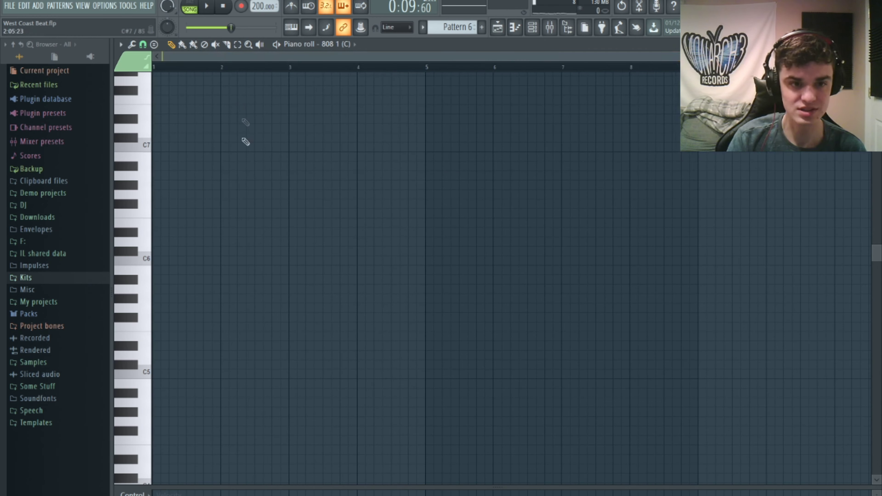
{"action": "scroll", "coordinate": [328, 311], "scroll_direction": "down", "scroll_amount": 2}
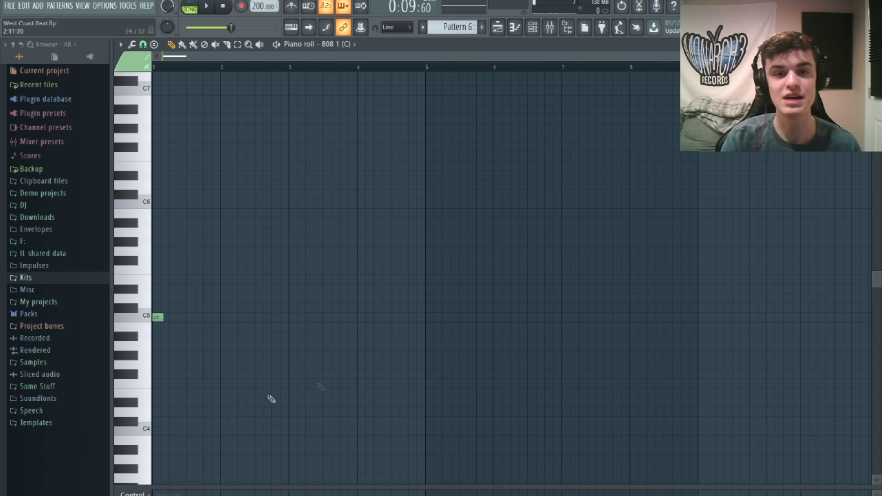
- Play the transition into bar 9 with and without the Pattern 6 clip, and remove the duplicated clips after bar 8
{"action": "left_click", "coordinate": [497, 27]}
{"action": "left_click", "coordinate": [437, 67]}
{"action": "key", "text": "space"}
{"action": "key", "text": "space"}
{"action": "right_click", "coordinate": [478, 204]}
{"action": "key", "text": "space"}
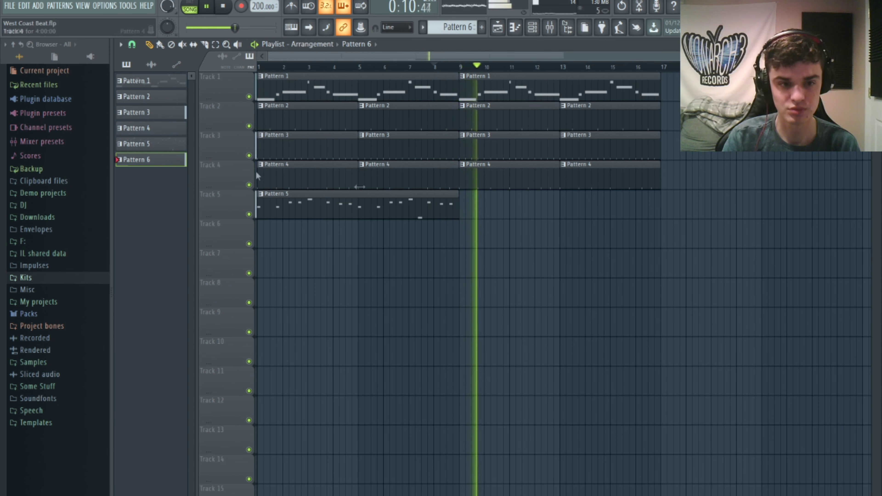
{"action": "key", "text": "space"}
{"action": "key", "text": "ctrl+z"}
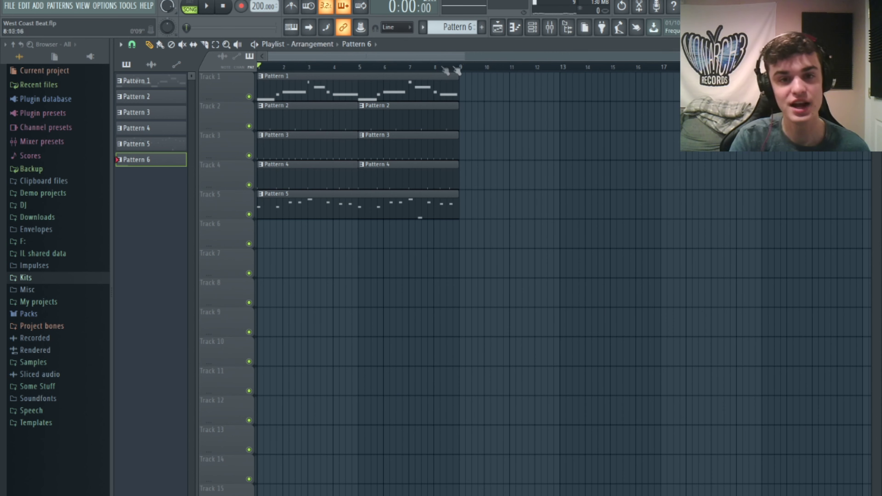
- Create Pattern 7, place it at bar 1 of track 6, and bring up the channel rack
{"action": "left_click", "coordinate": [482, 28]}
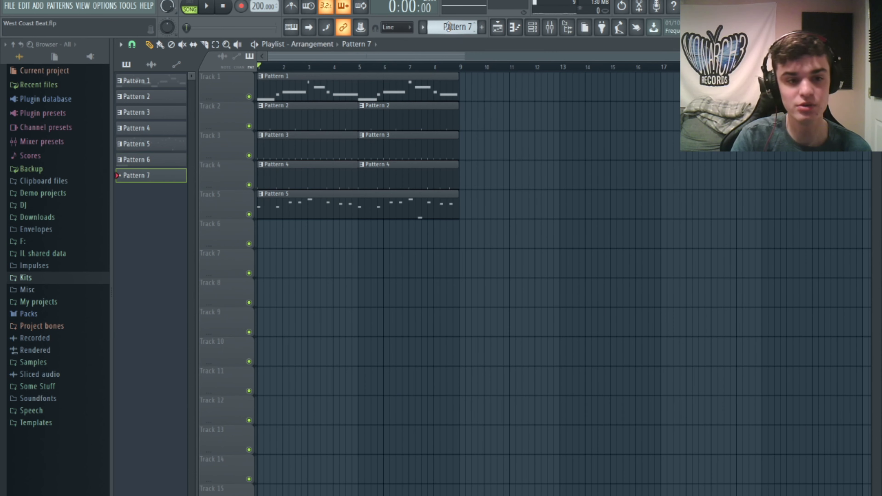
{"action": "left_click_drag", "start_coordinate": [331, 226], "coordinate": [265, 231]}
{"action": "left_click", "coordinate": [533, 27]}
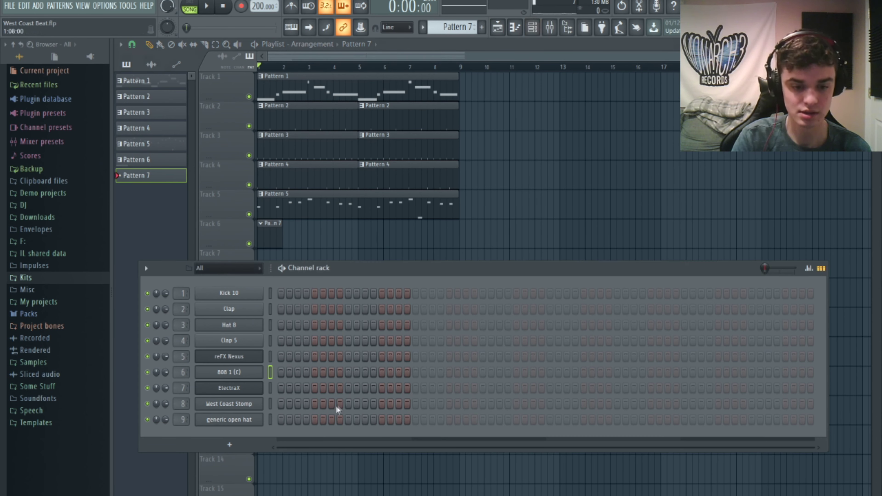
- Program generic open hat hits in Pattern 7 on steps 1, 13, 21, 33, 45, 53 and 59 while playing back the beat
{"action": "left_click", "coordinate": [278, 421]}
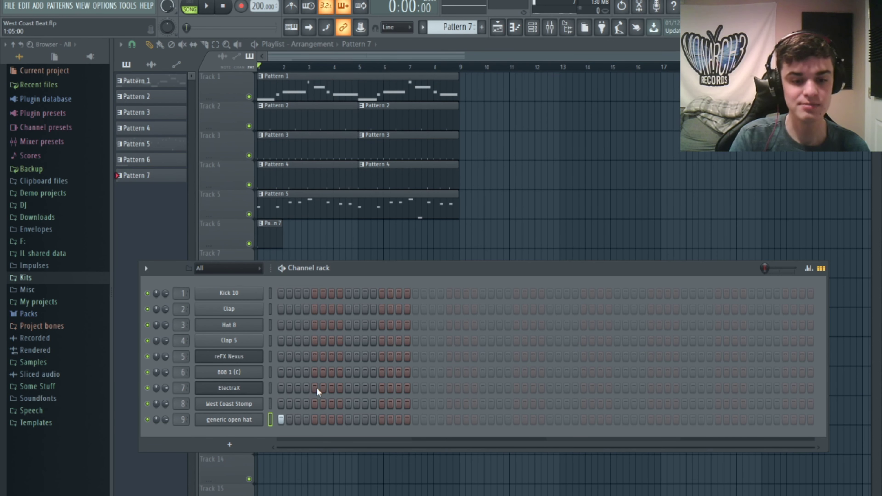
{"action": "key", "text": "space"}
{"action": "left_click", "coordinate": [381, 419]}
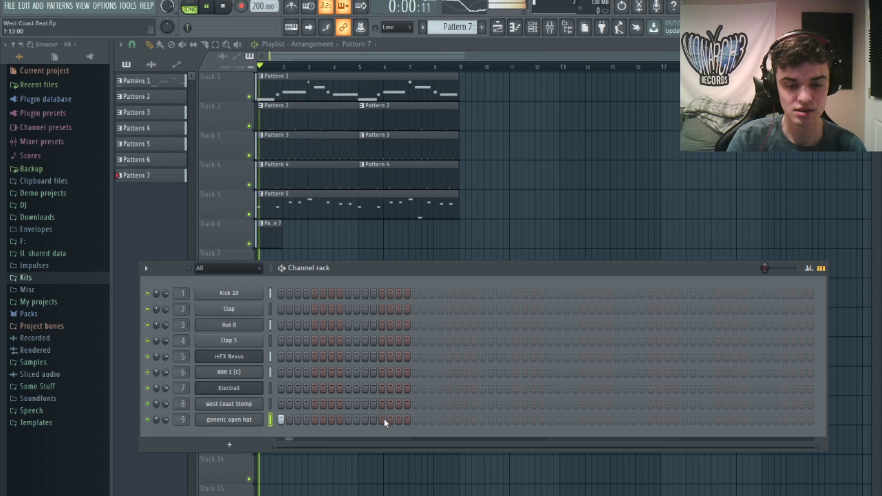
{"action": "left_click", "coordinate": [449, 419]}
{"action": "left_click", "coordinate": [550, 420]}
{"action": "left_click", "coordinate": [651, 419]}
{"action": "left_click", "coordinate": [718, 419]}
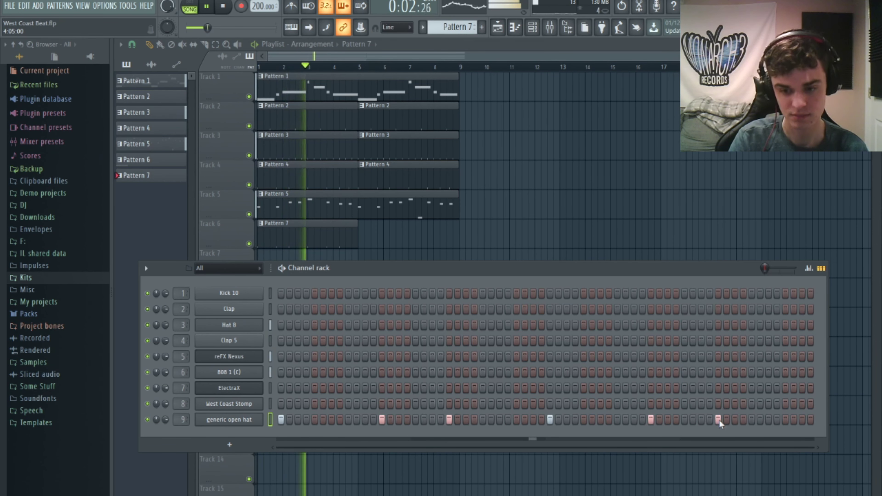
{"action": "left_click", "coordinate": [768, 420]}
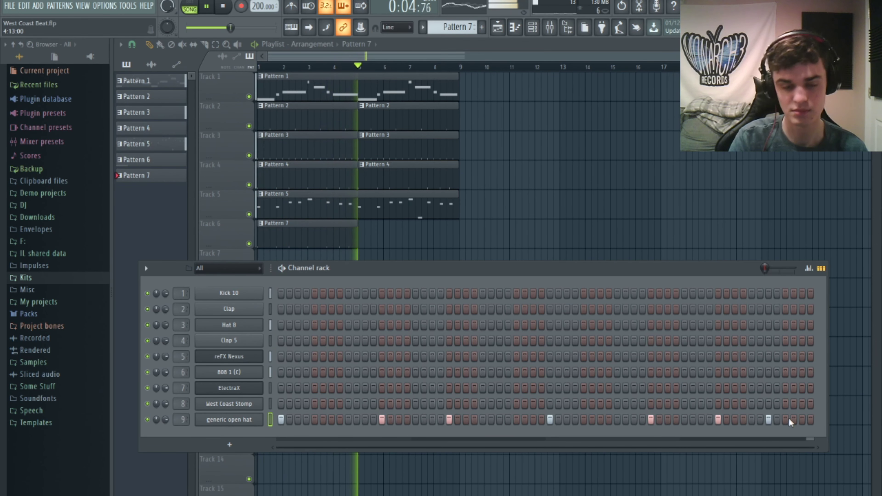
{"action": "key", "text": "space"}
- Place a second Pattern 7 clip at bar 5 of track 6, and remove the generic open hat hit on step 21
{"action": "left_click", "coordinate": [363, 240]}
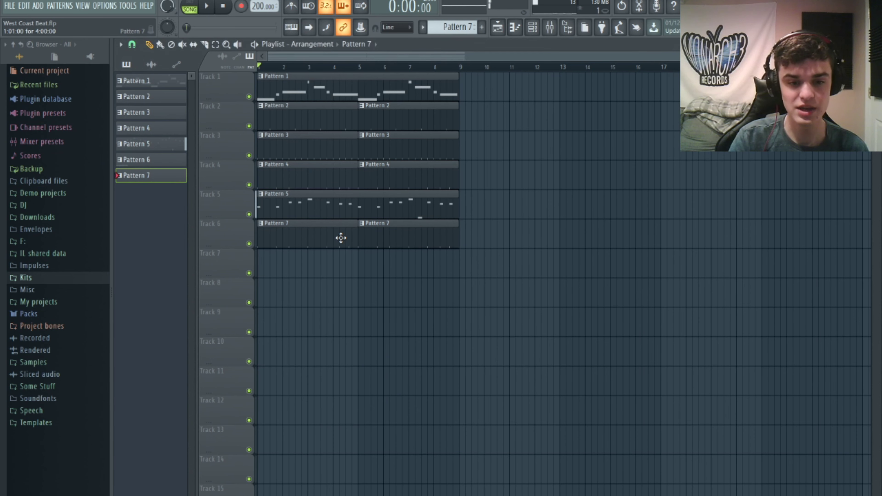
{"action": "key", "text": "F6"}
{"action": "right_click", "coordinate": [449, 420]}
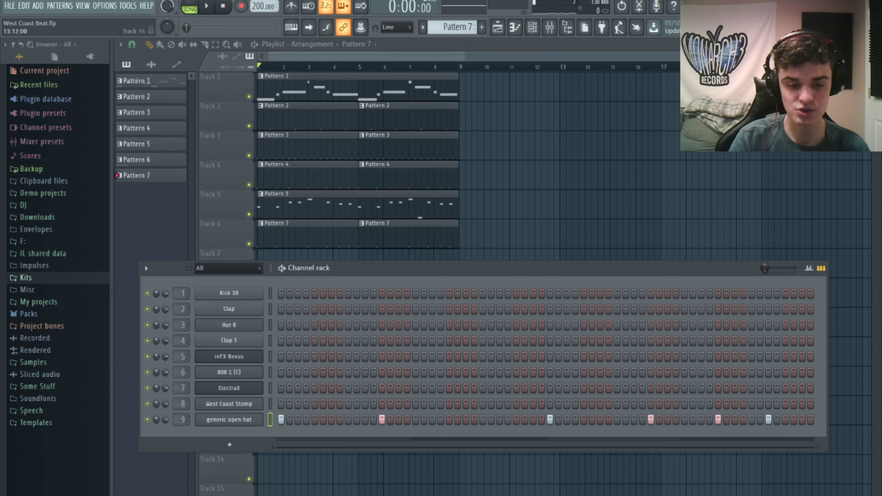
- Place a new Pattern 8 at bar 5 of track 7 for West Coast Stomp, and play the arrangement from bar 5
{"action": "key", "text": "F6"}
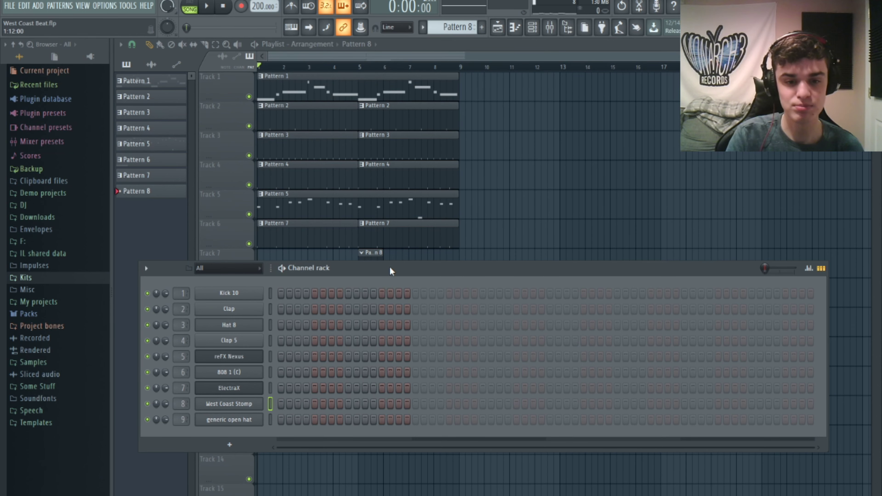
{"action": "left_click_drag", "start_coordinate": [389, 267], "coordinate": [389, 306]}
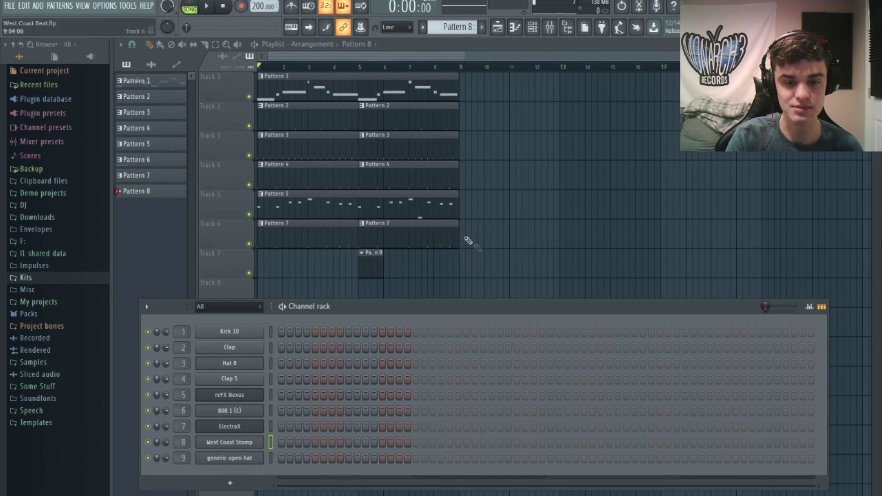
{"action": "left_click_drag", "start_coordinate": [476, 305], "coordinate": [462, 269]}
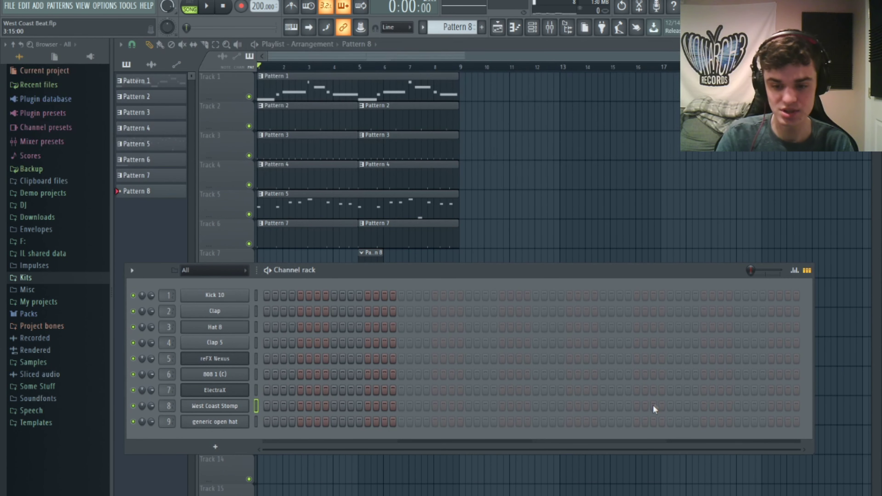
{"action": "left_click", "coordinate": [361, 66]}
{"action": "key", "text": "space"}
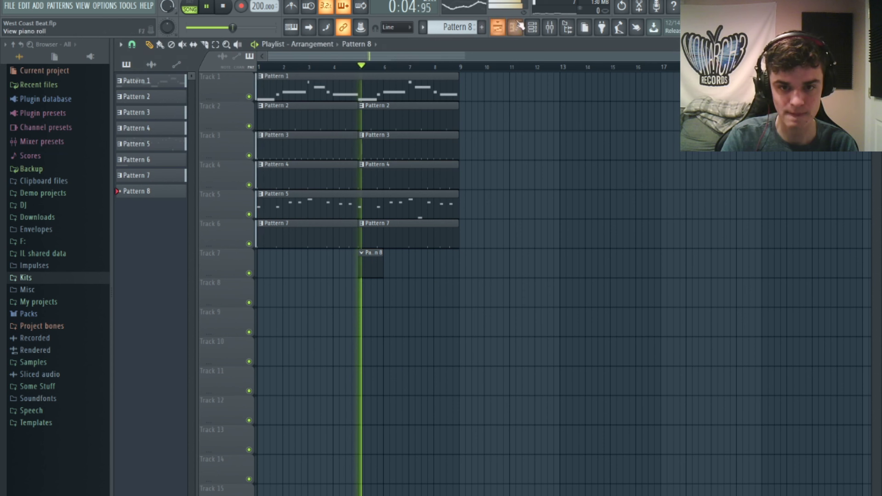
- Program West Coast Stomp hits in Pattern 8 on steps 45, 51, 53 and 57 of the channel rack
{"action": "left_click", "coordinate": [532, 28]}
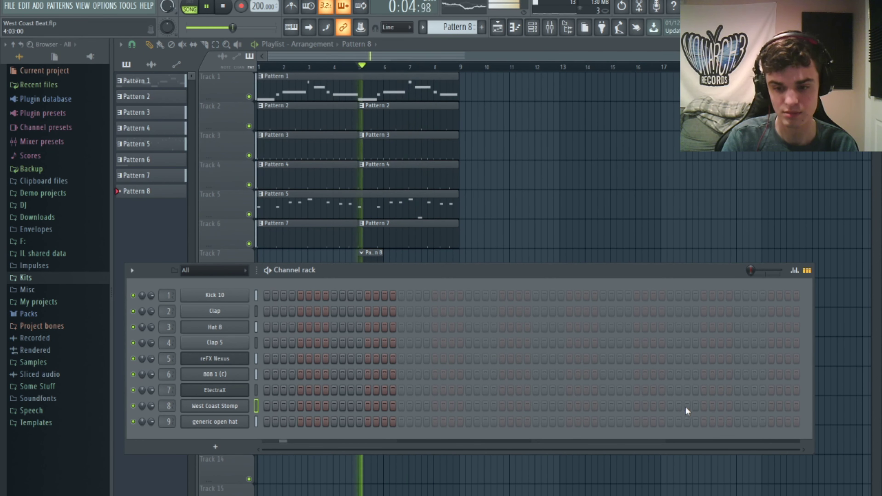
{"action": "left_click", "coordinate": [637, 406]}
{"action": "left_click", "coordinate": [686, 405]}
{"action": "left_click", "coordinate": [704, 406]}
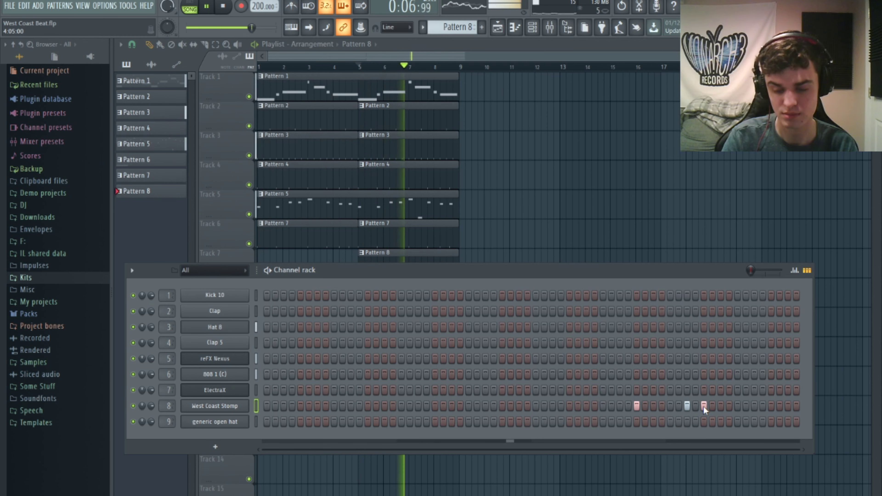
{"action": "left_click", "coordinate": [736, 406]}
- Remove the West Coast Stomp hit on step 53 of Pattern 8, and listen to the arrangement in the playlist
{"action": "key", "text": "space"}
{"action": "key", "text": "space"}
{"action": "left_click", "coordinate": [704, 406]}
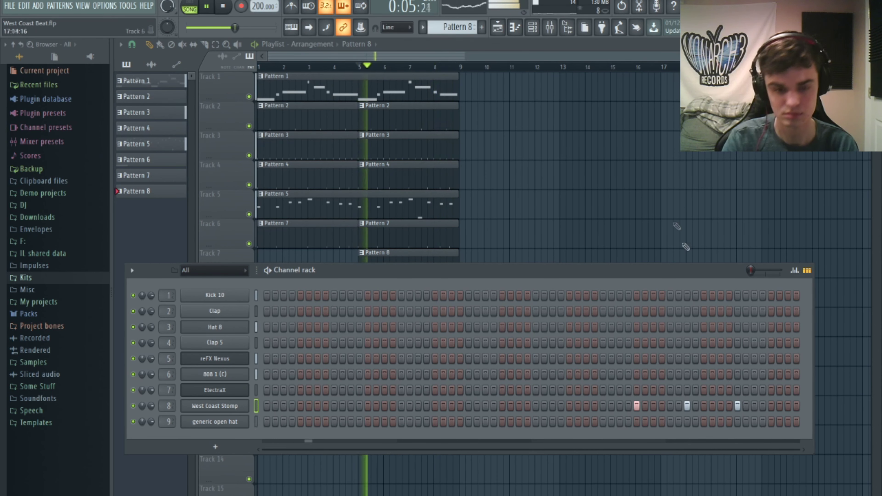
{"action": "key", "text": "F6"}
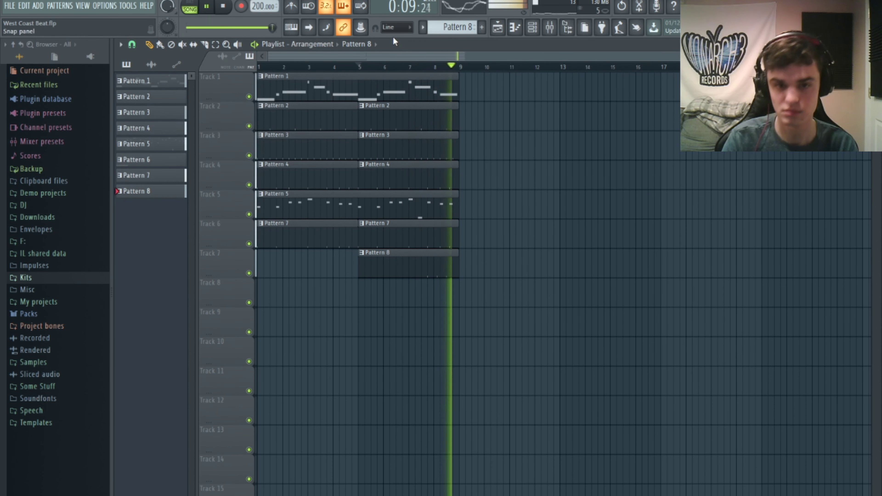
{"action": "key", "text": "space"}
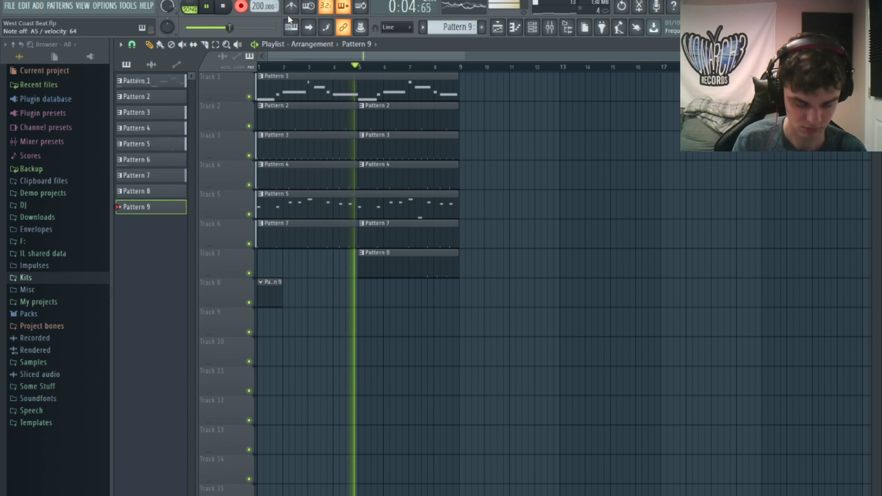
- Finish recording the ElectraX melody in Pattern 9, quantize its notes, and nudge the first bar's A#5 note slightly earlier
{"action": "key", "text": "space"}
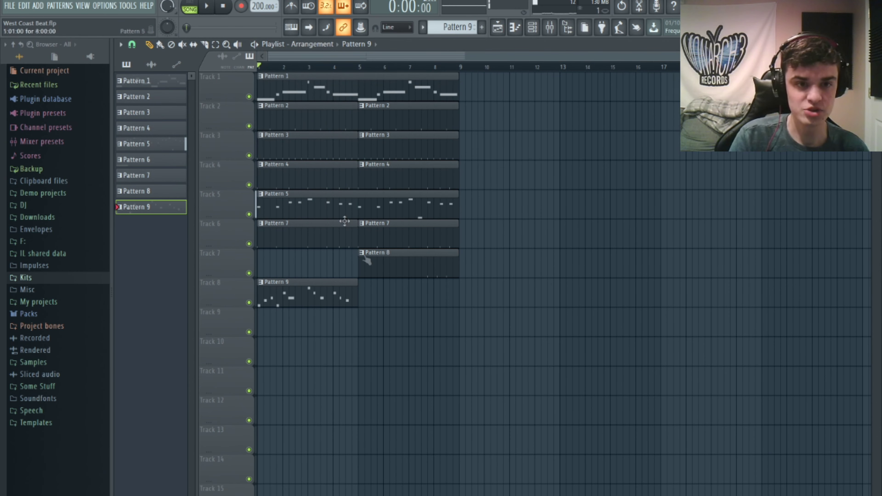
{"action": "double_click", "coordinate": [320, 296]}
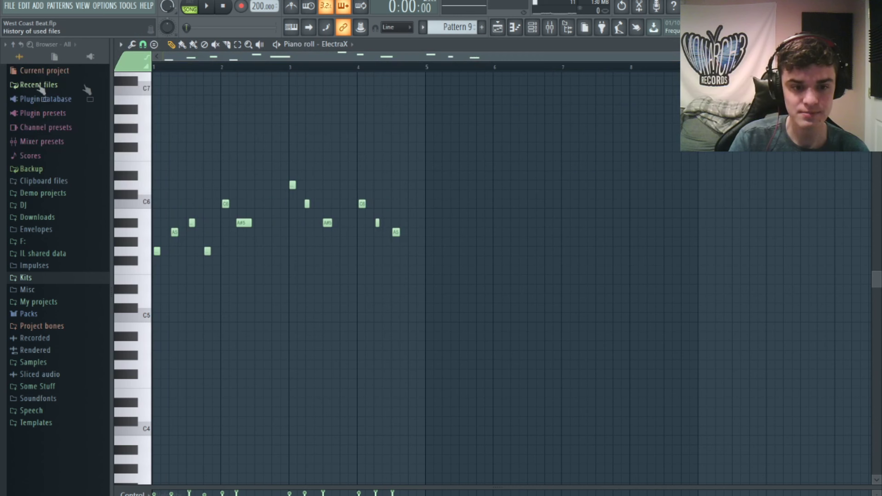
{"action": "left_click", "coordinate": [132, 45]}
{"action": "left_click", "coordinate": [165, 115]}
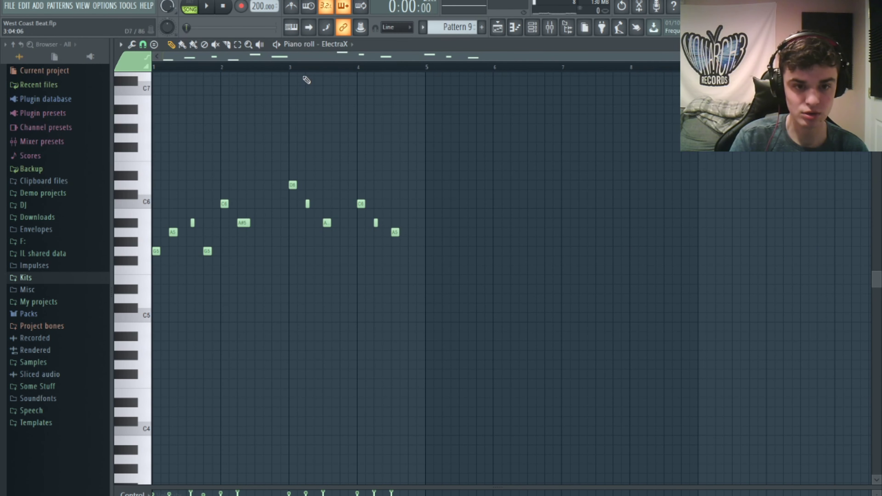
{"action": "left_click", "coordinate": [186, 224]}
{"action": "key", "text": "space"}
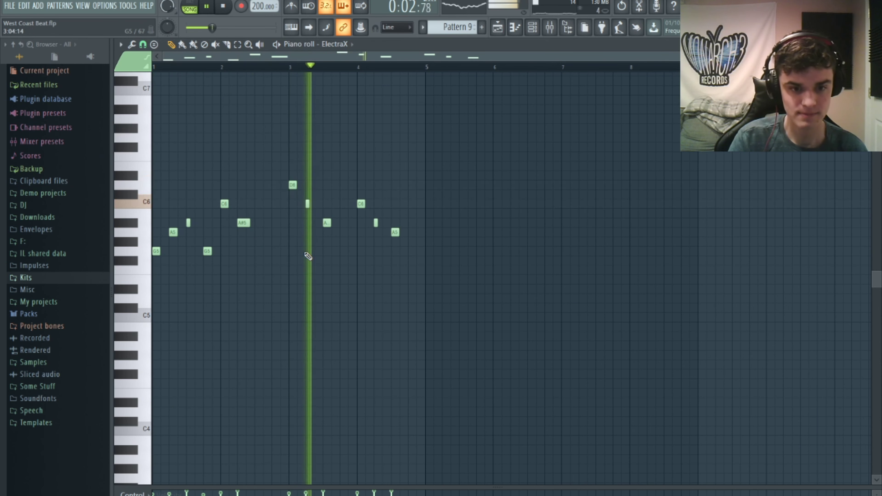
- Duplicate the whole ElectraX melody of Pattern 9 into bars 5 to 8, and listen to it in the arrangement
{"action": "key", "text": "ctrl+a"}
{"action": "key", "text": "ctrl+b"}
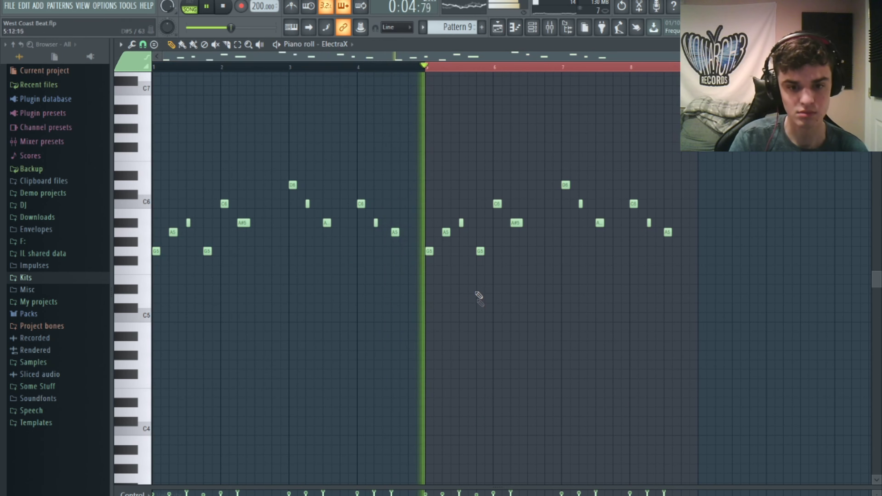
{"action": "left_click", "coordinate": [550, 28]}
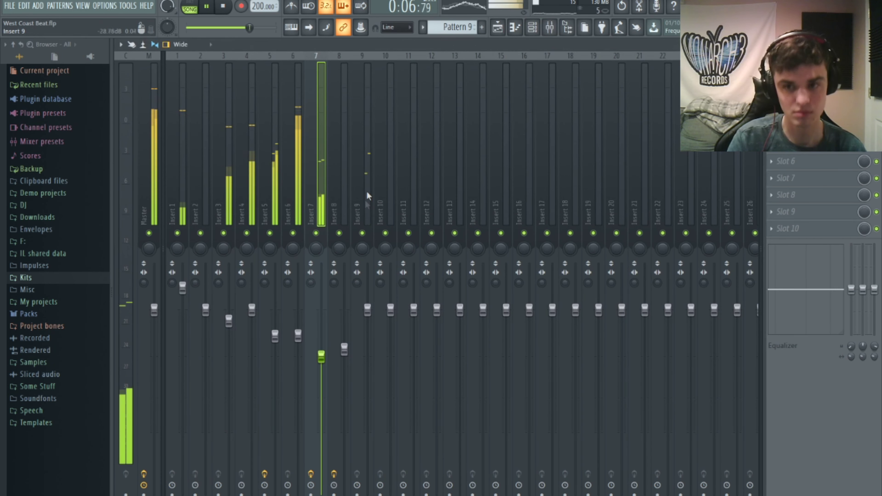
{"action": "left_click", "coordinate": [498, 28]}
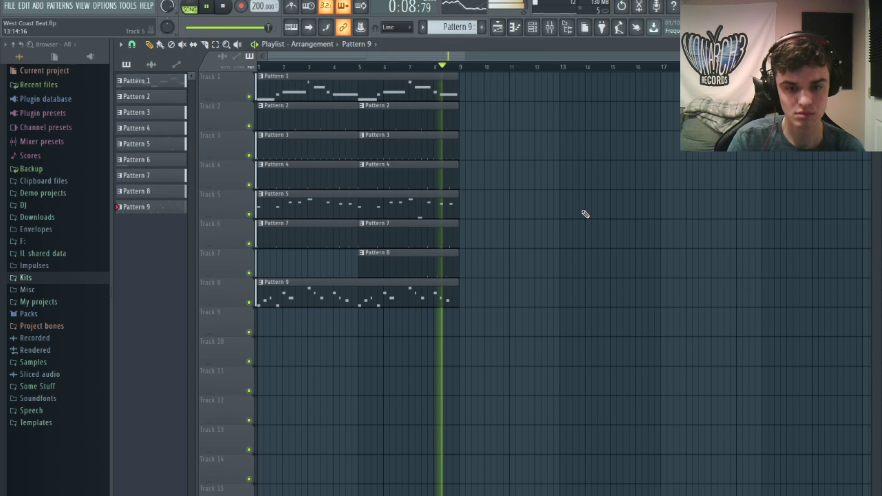
{"action": "key", "text": "space"}
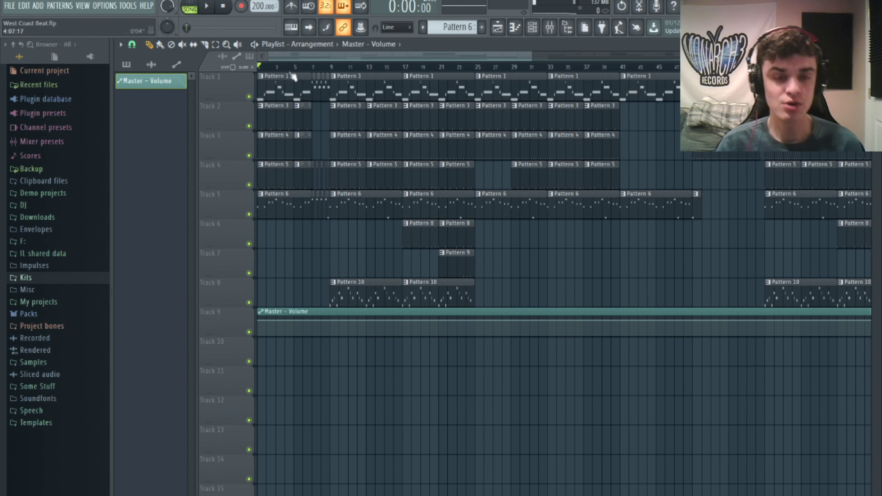
- Play the full arrangement from bar 7 to hear the chopped clips leading into bar 9
{"action": "left_click_drag", "start_coordinate": [534, 60], "coordinate": [379, 82]}
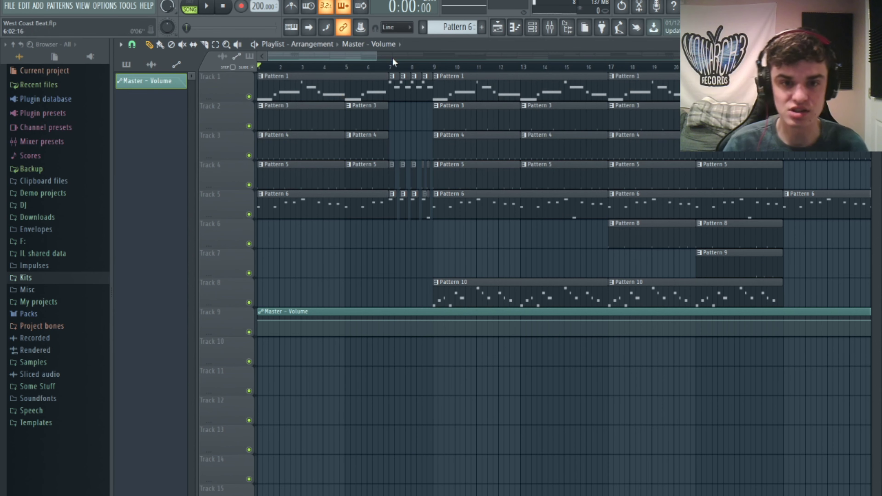
{"action": "left_click", "coordinate": [383, 66]}
{"action": "left_click_drag", "start_coordinate": [349, 54], "coordinate": [356, 55]}
{"action": "left_click", "coordinate": [356, 68]}
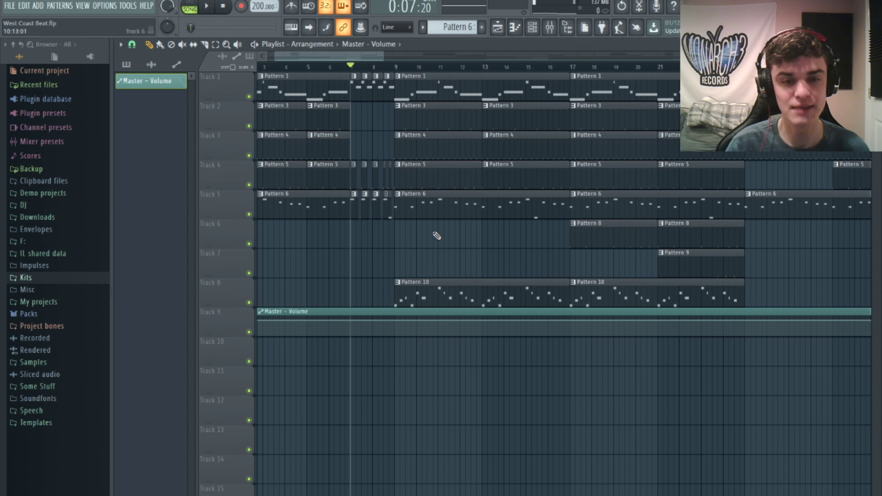
{"action": "key", "text": "space"}
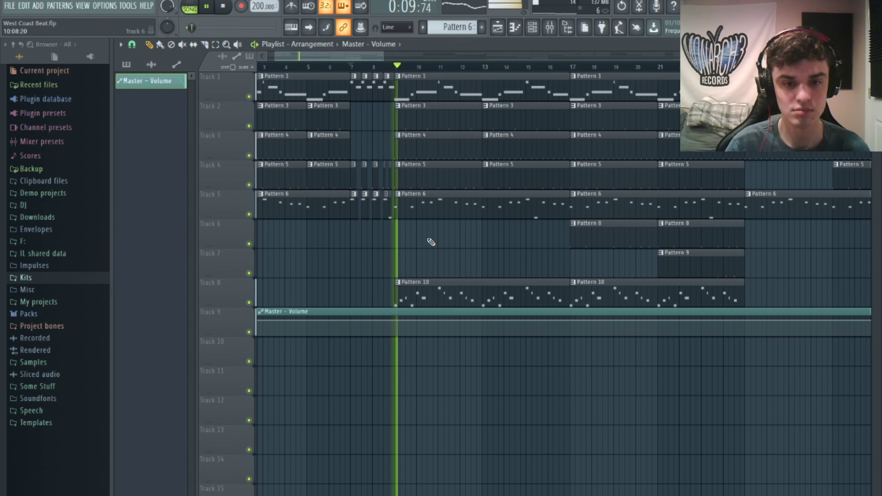
{"action": "key", "text": "space"}
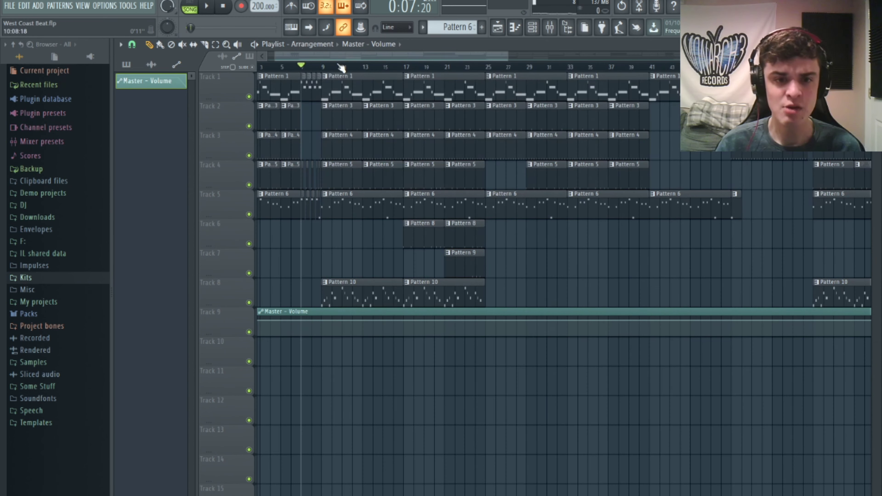
- Review the arrangement's sections from bar 9 onward, moving the playhead to bar 25
{"action": "left_click_drag", "start_coordinate": [320, 67], "coordinate": [403, 84]}
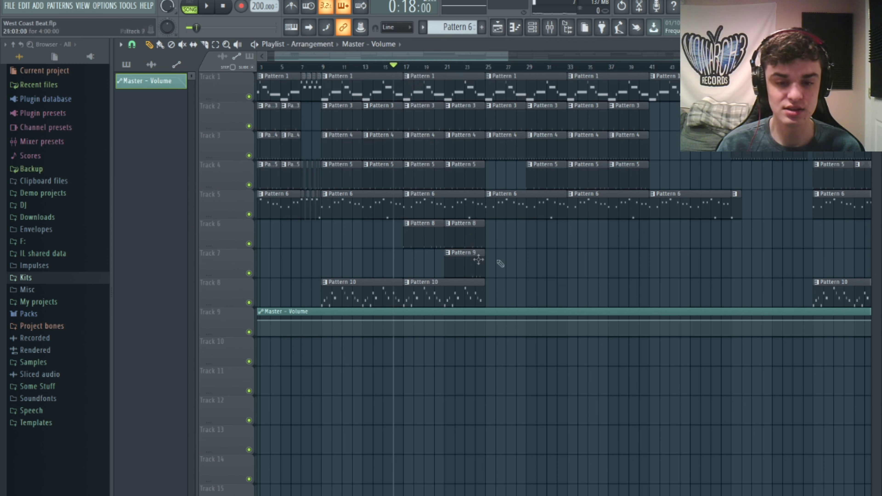
{"action": "left_click_drag", "start_coordinate": [396, 80], "coordinate": [494, 118]}
{"action": "left_click_drag", "start_coordinate": [473, 57], "coordinate": [527, 66]}
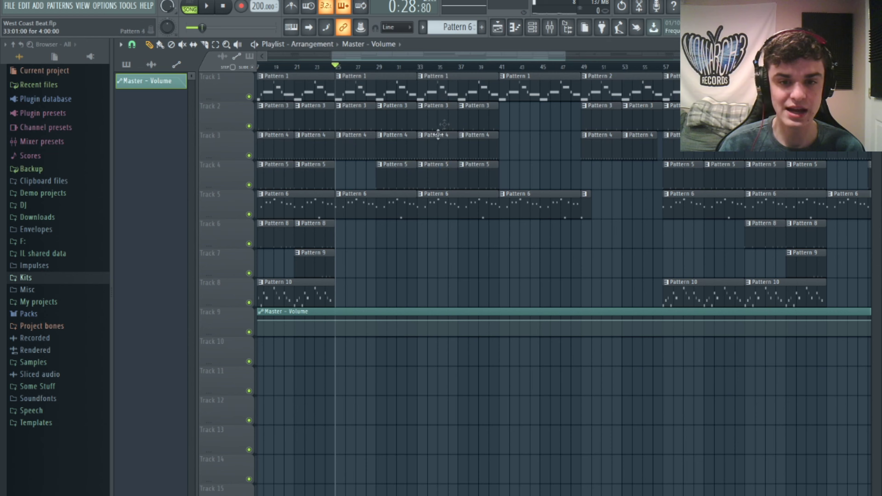
{"action": "left_click_drag", "start_coordinate": [543, 54], "coordinate": [583, 55]}
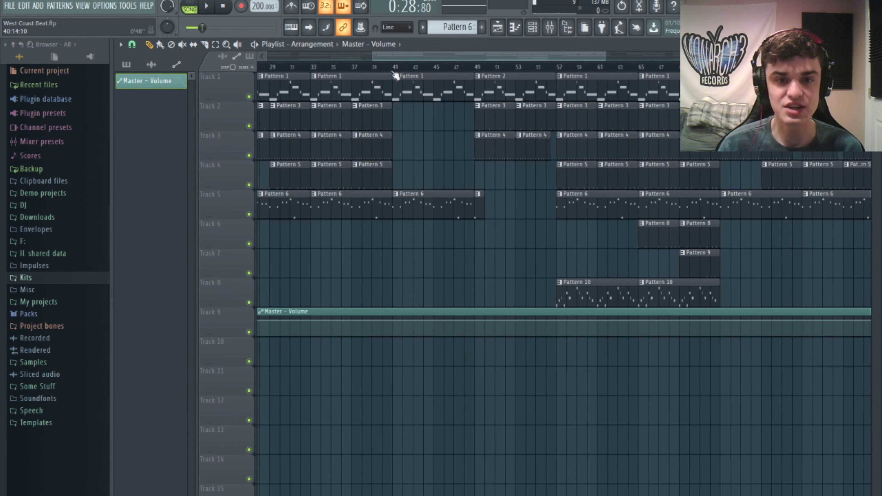
- Play the arrangement from the Pattern 2 section at bar 49, and review the sections through to bar 109
{"action": "left_click_drag", "start_coordinate": [403, 68], "coordinate": [483, 90]}
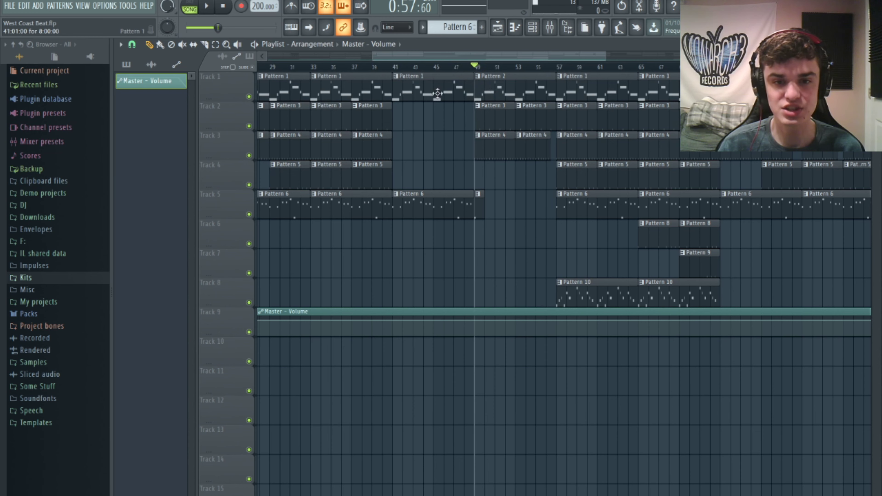
{"action": "key", "text": "space"}
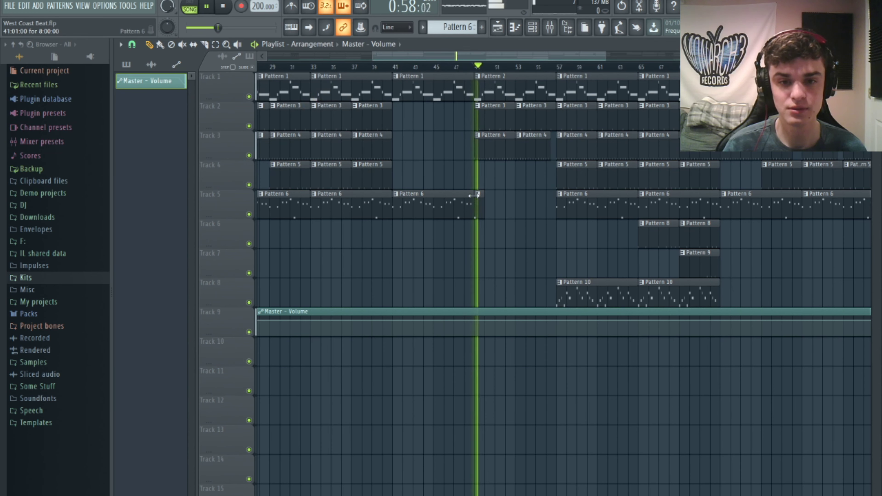
{"action": "left_click_drag", "start_coordinate": [524, 56], "coordinate": [567, 54]}
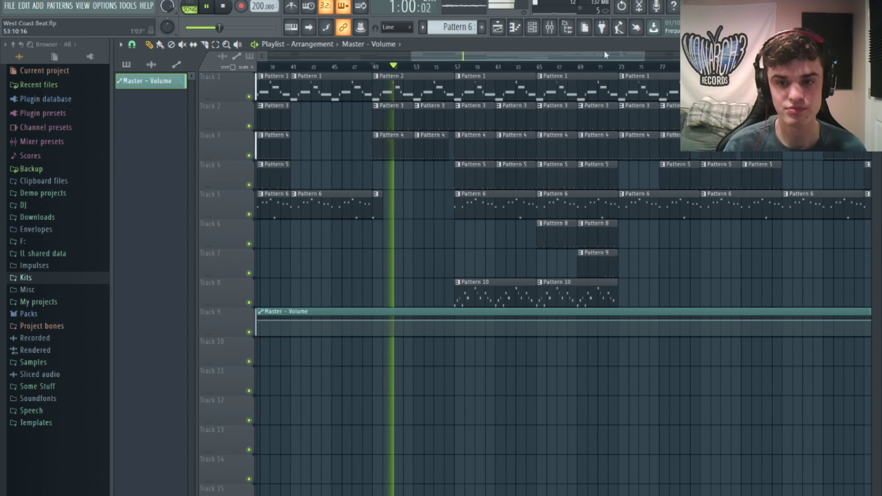
{"action": "left_click_drag", "start_coordinate": [644, 57], "coordinate": [675, 59]}
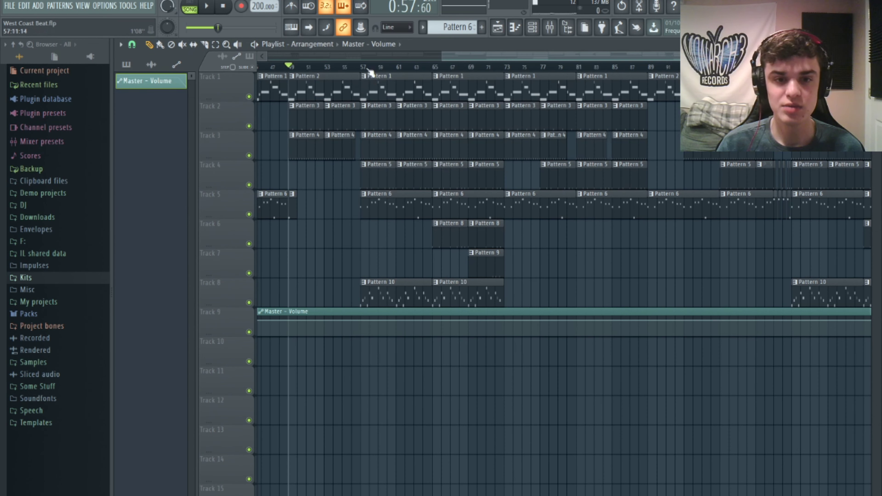
{"action": "mouse_move", "coordinate": [370, 69]}
{"action": "left_mouse_down"}
{"action": "mouse_move", "coordinate": [505, 84]}
{"action": "mouse_move", "coordinate": [506, 70]}
{"action": "mouse_move", "coordinate": [446, 80]}
{"action": "left_mouse_up"}
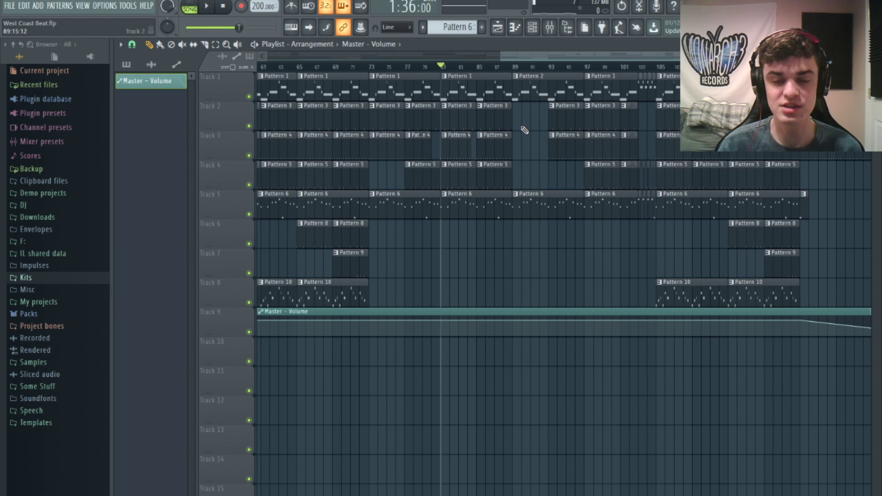
{"action": "left_click_drag", "start_coordinate": [538, 74], "coordinate": [850, 56]}
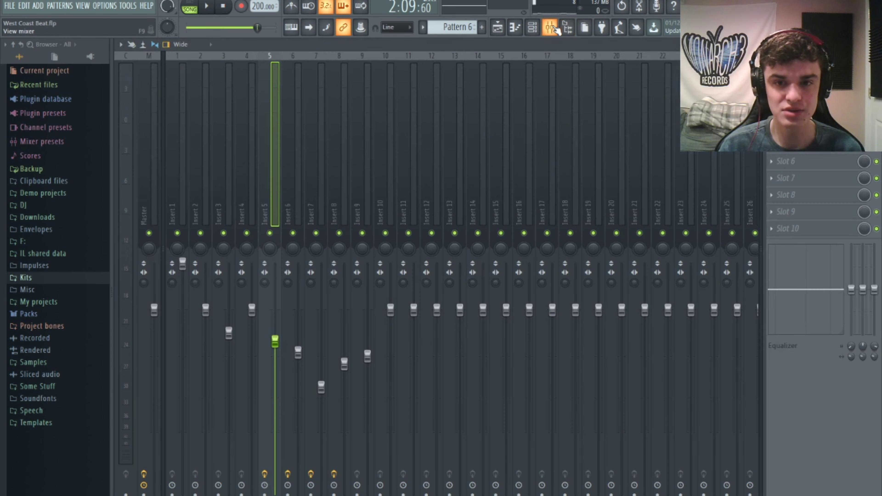
- Examine the mixer's track levels and the Master - Volume automation's fade-out starting at bar 121
{"action": "left_click", "coordinate": [549, 27]}
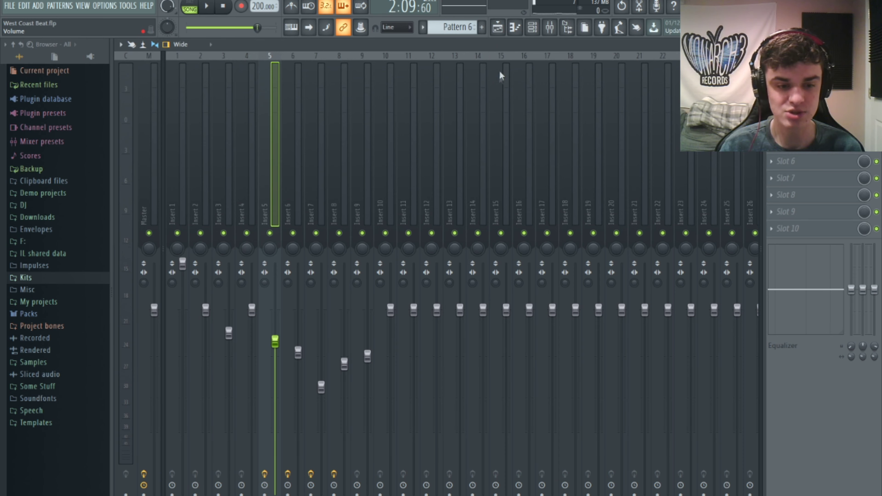
{"action": "left_click", "coordinate": [498, 28]}
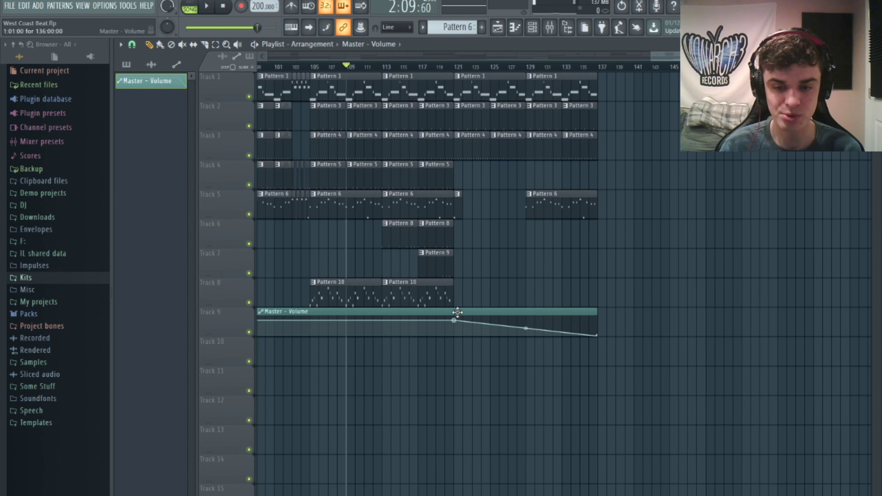
{"action": "mouse_move", "coordinate": [455, 321]}
{"action": "left_mouse_down"}
{"action": "mouse_move", "coordinate": [457, 330]}
{"action": "mouse_move", "coordinate": [456, 321]}
{"action": "left_mouse_up"}
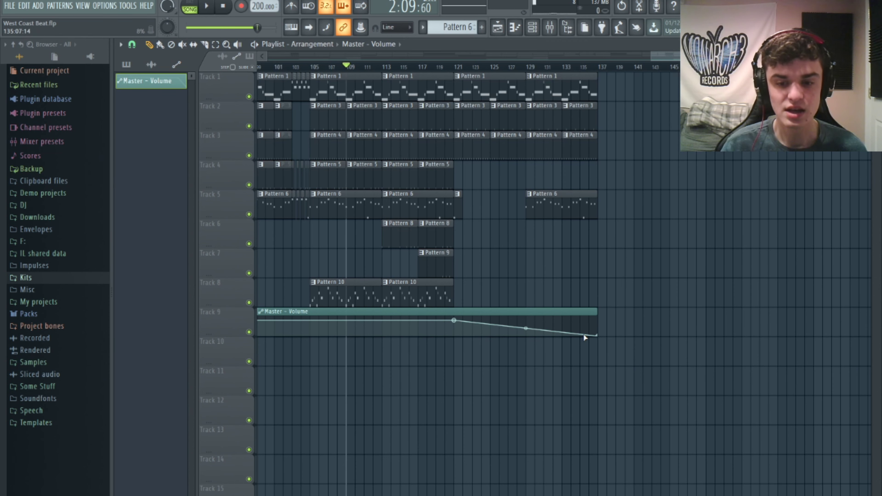